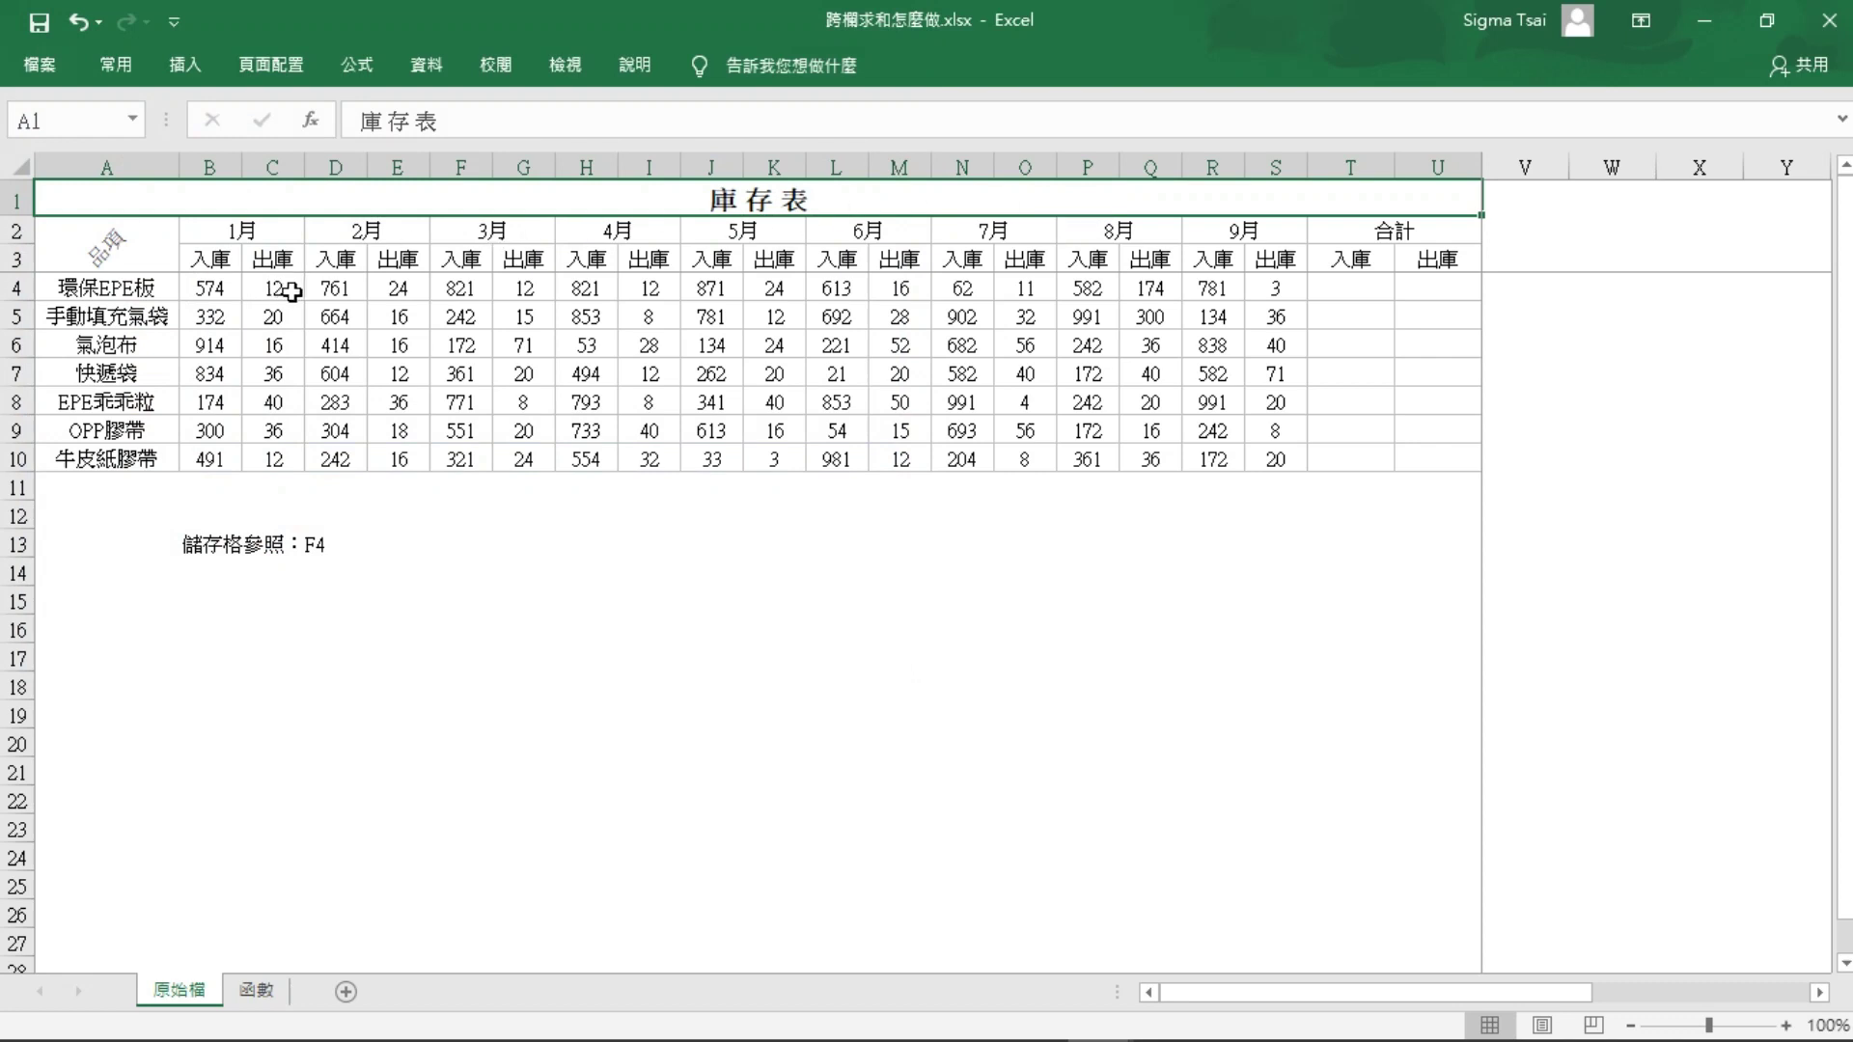
Step: Review the month headings 1月 to 9月 and the alternating 入庫 and 出庫 column headings beneath them
{"action": "left_click_drag", "start_coordinate": [259, 230], "coordinate": [1241, 231]}
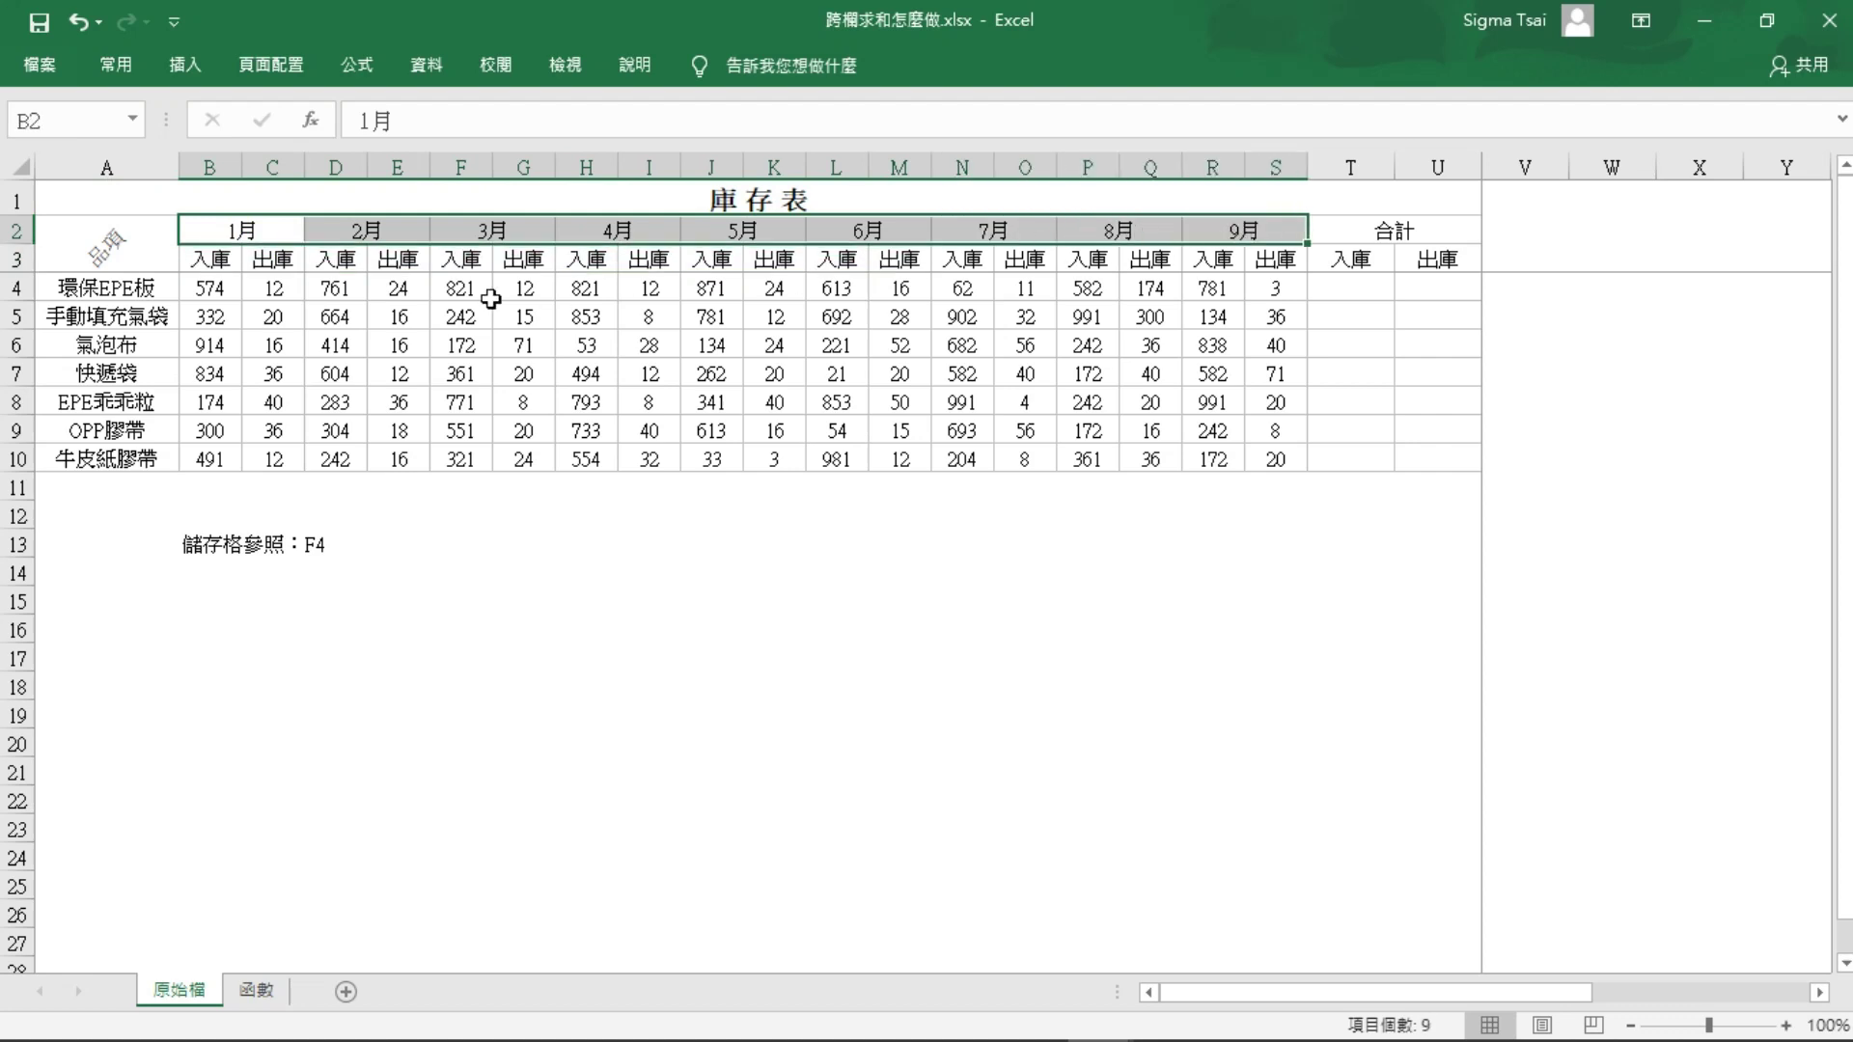
{"action": "left_click", "coordinate": [237, 260]}
{"action": "left_click", "coordinate": [280, 259]}
{"action": "left_click", "coordinate": [336, 259]}
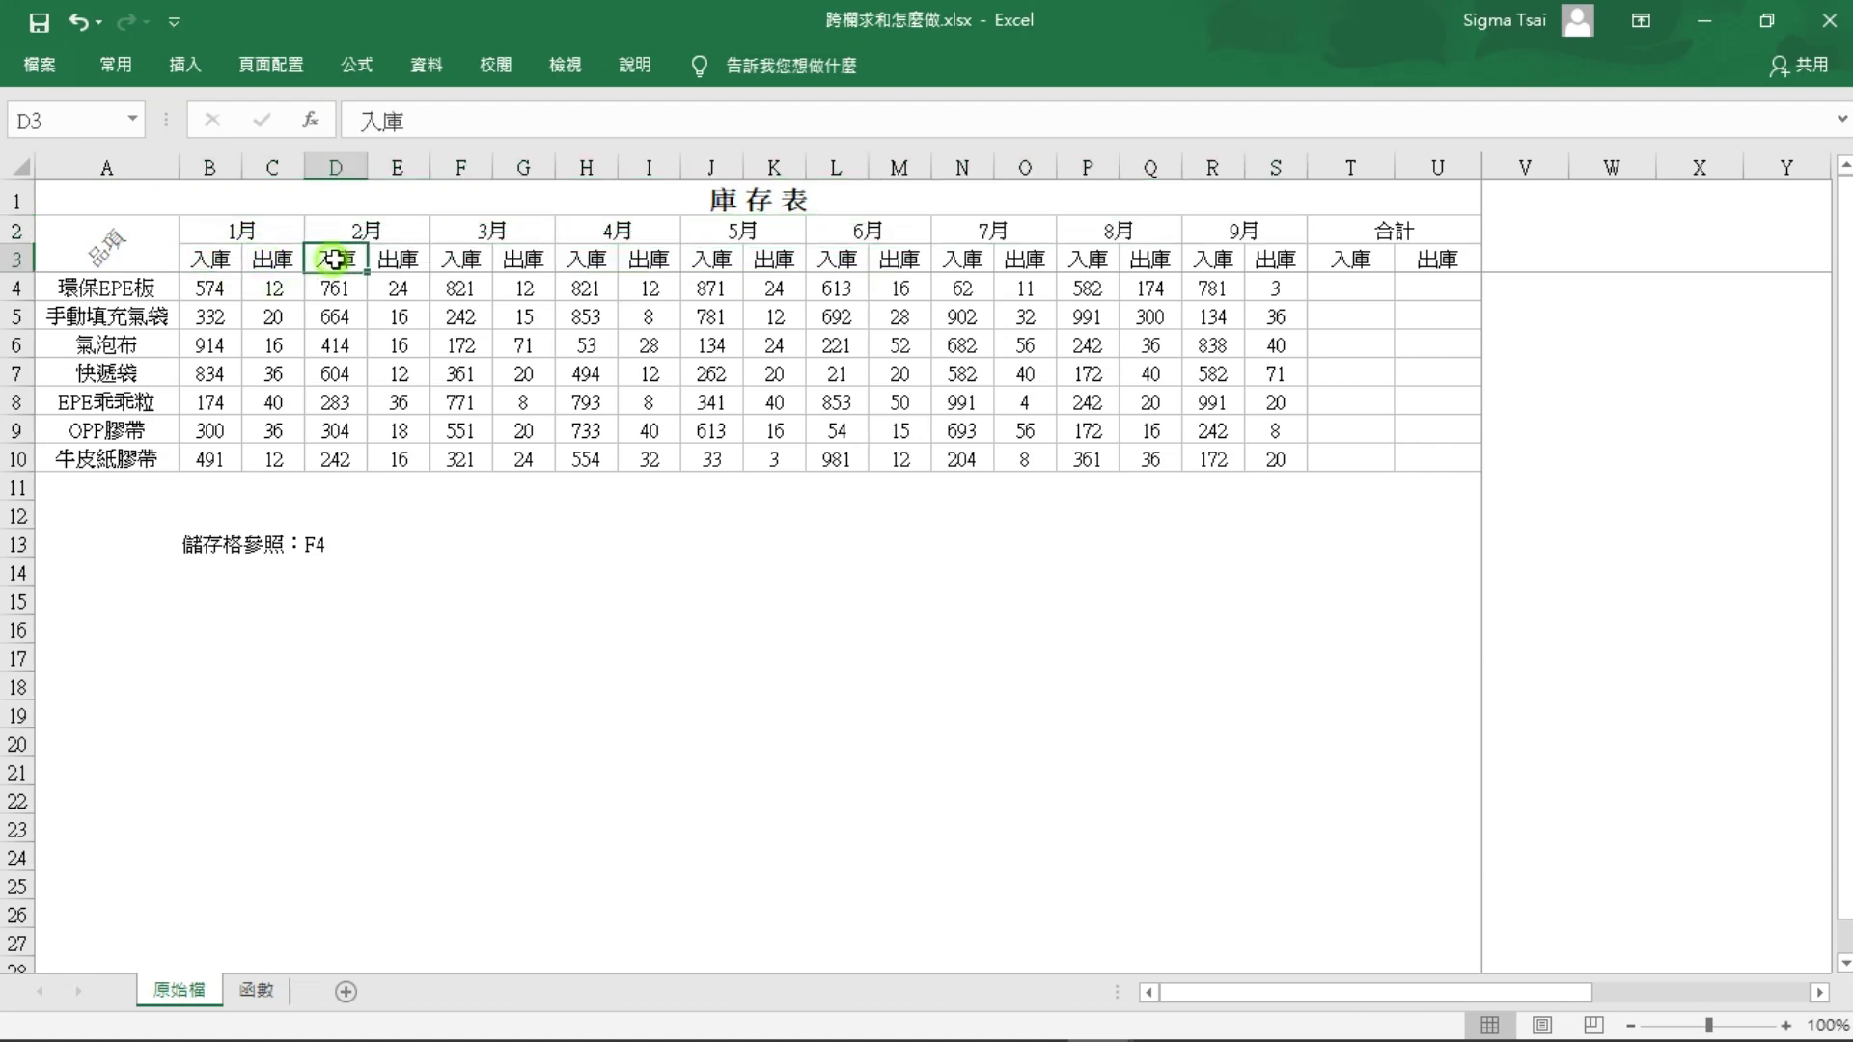
{"action": "left_click", "coordinate": [400, 259]}
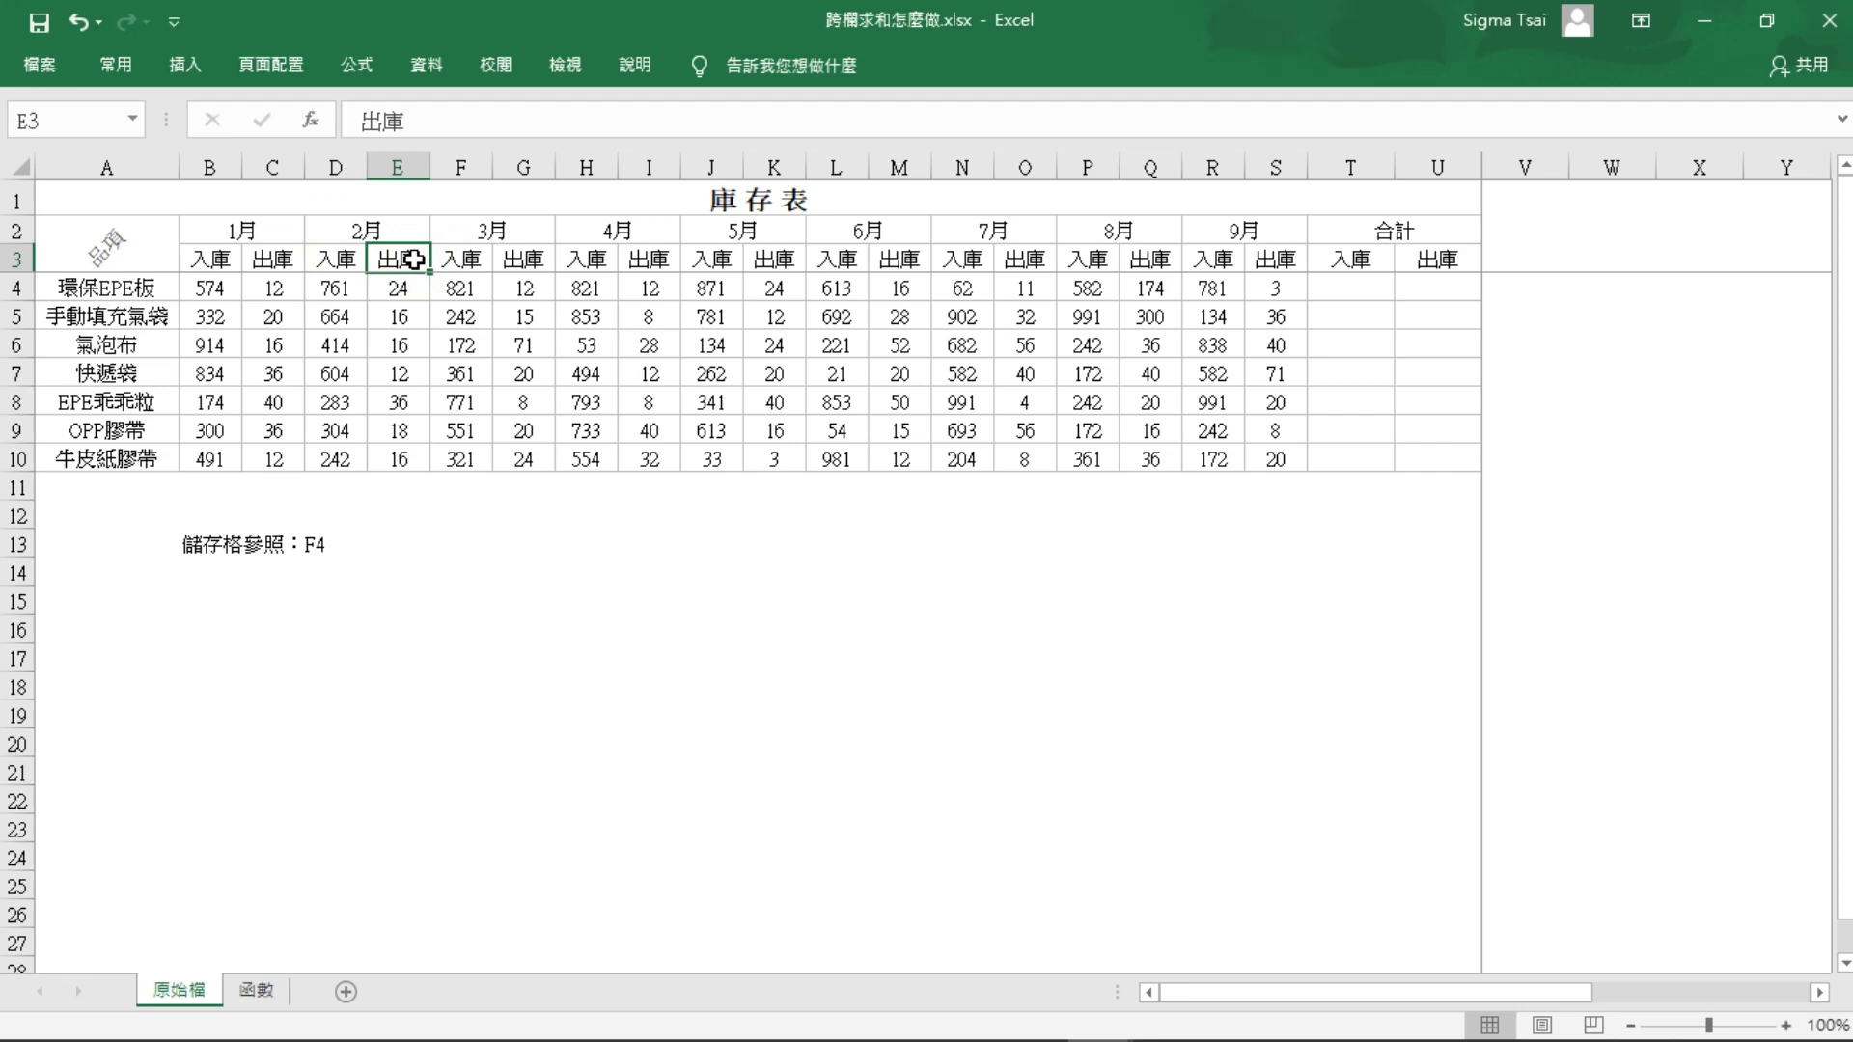
Step: Try totalling 環保EPE板's 入庫 values in T4 with =sum(B4,D4,F4,H4,J4,L4,N4,P4,R4), and undo the entry
{"action": "left_click", "coordinate": [1366, 284]}
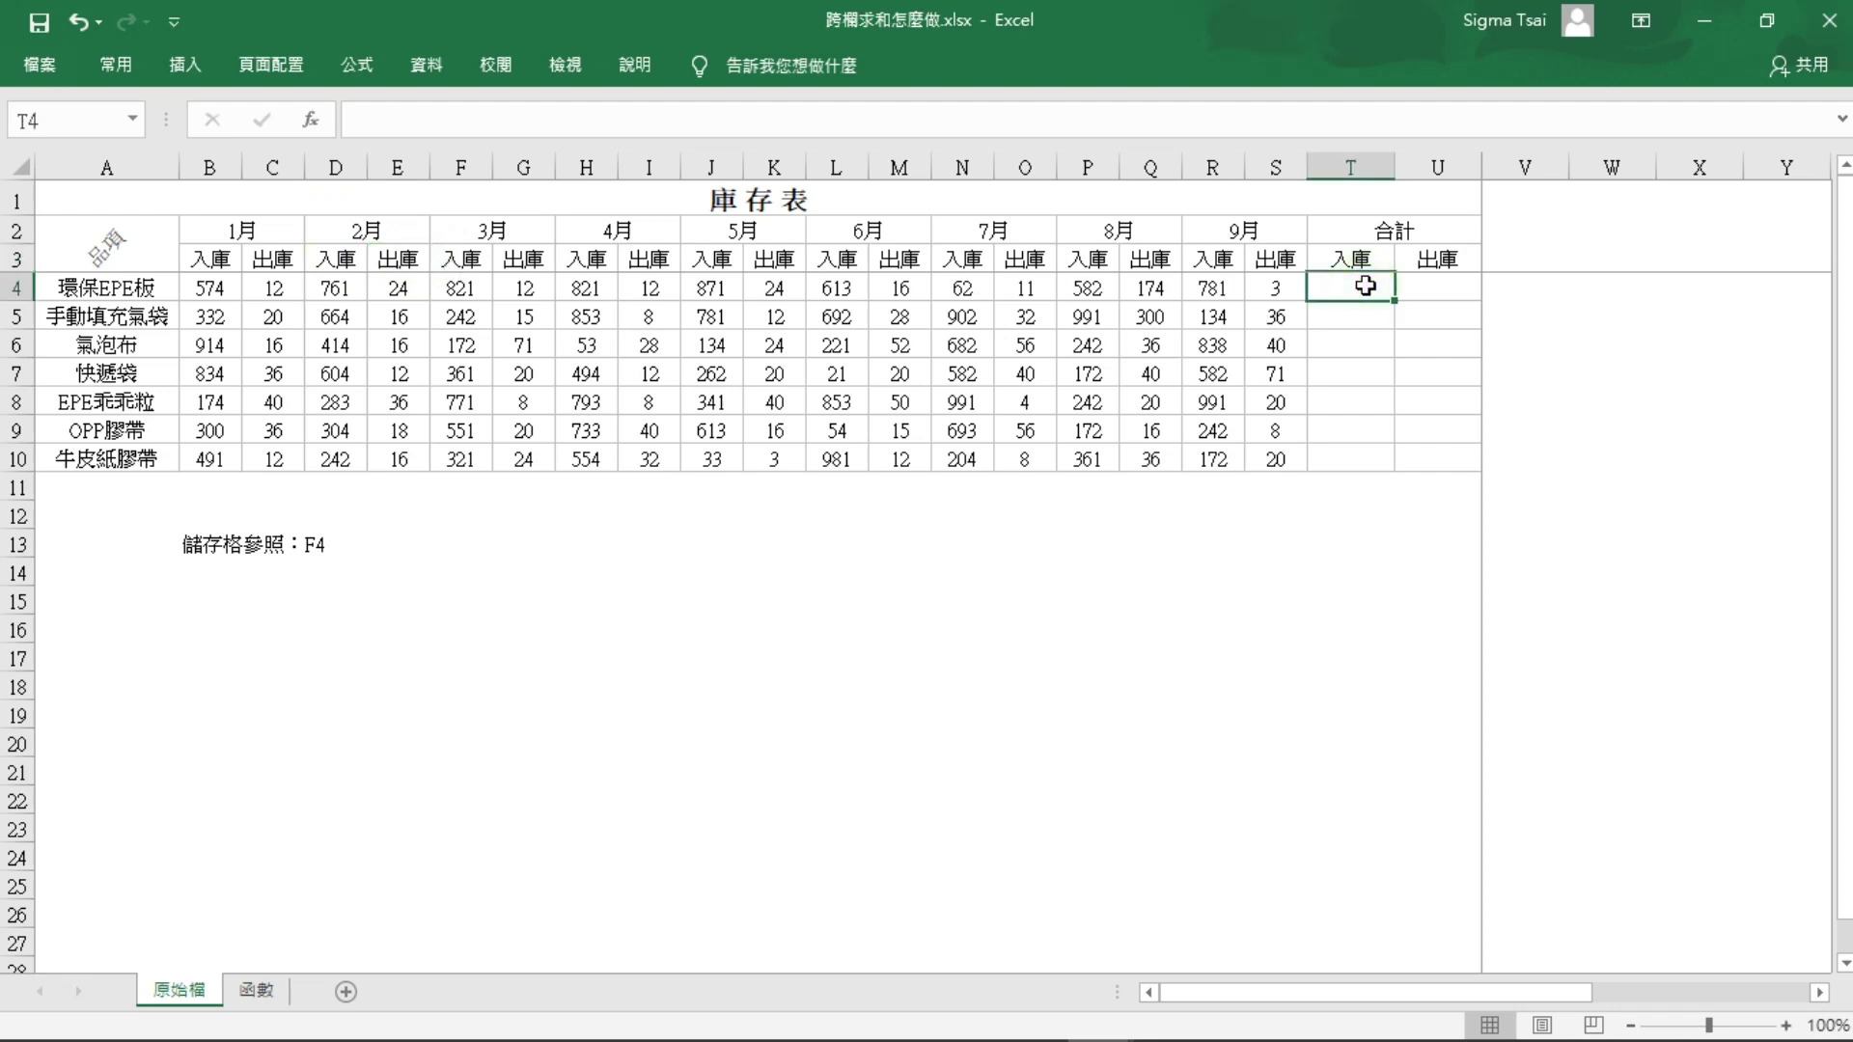
{"action": "type", "text": "="}
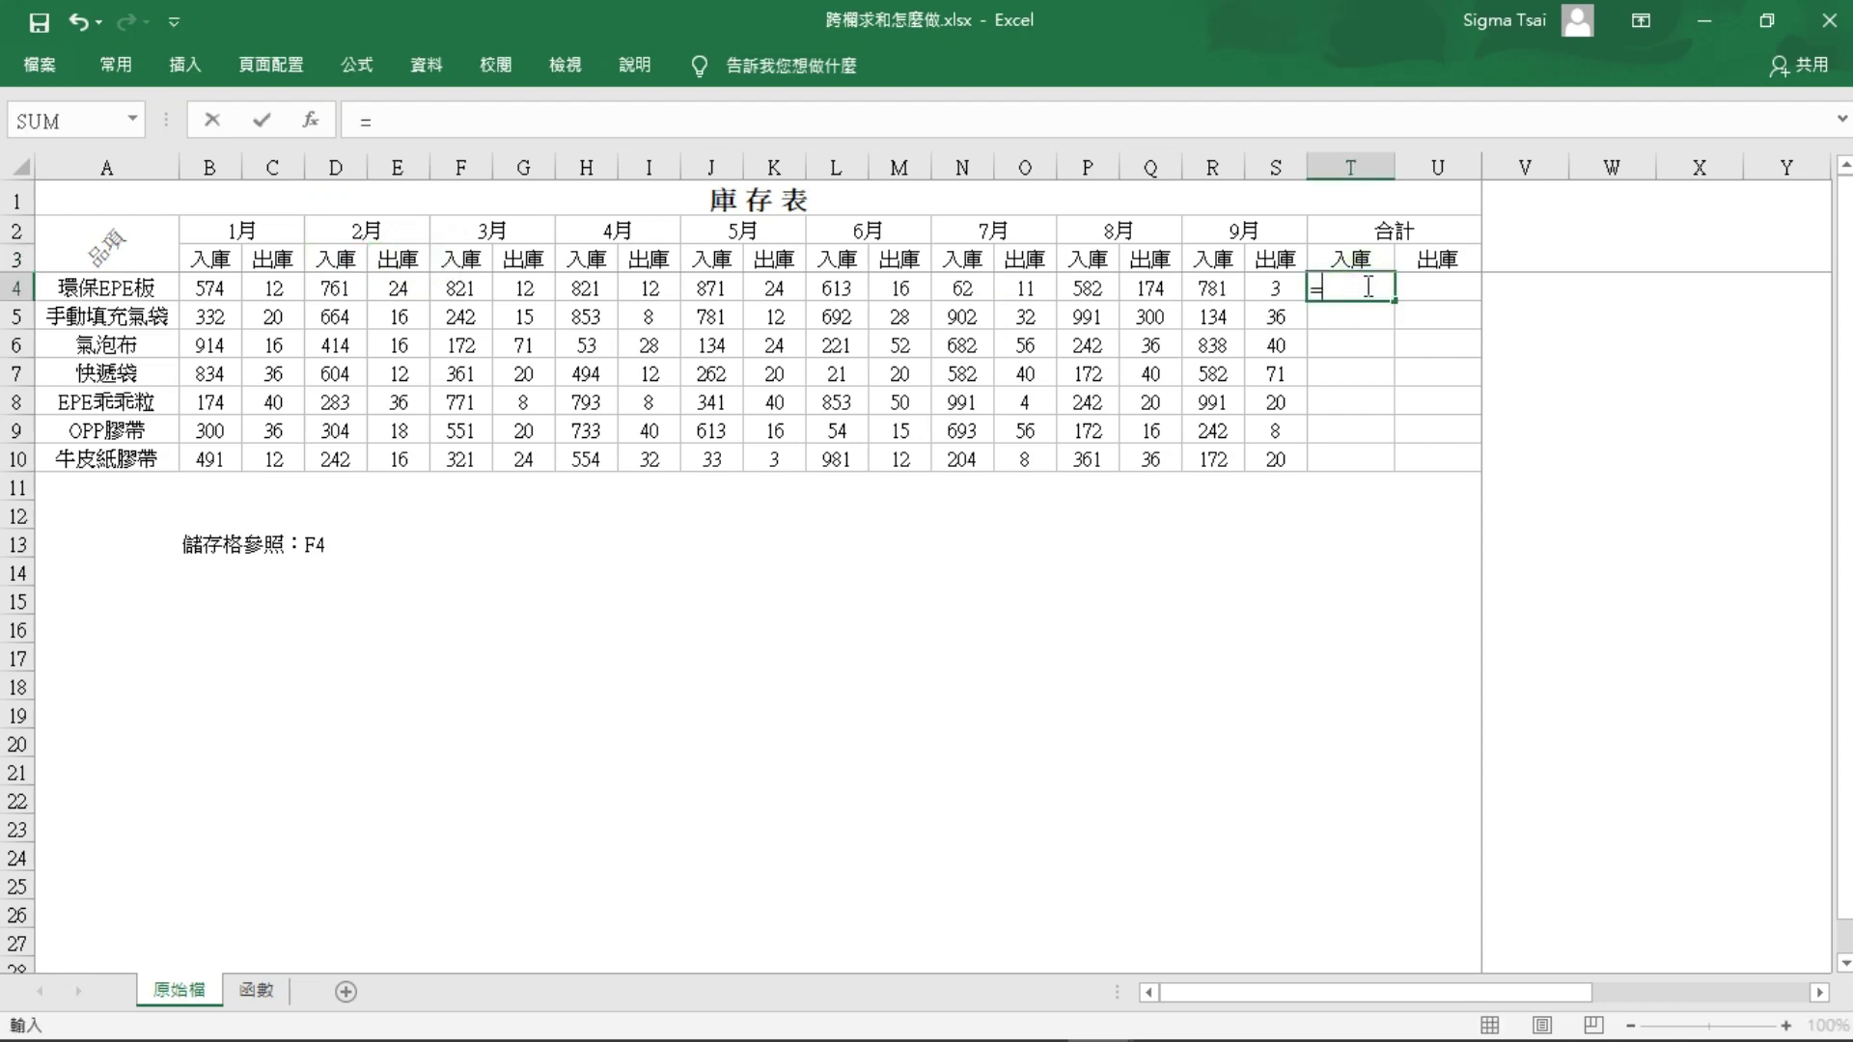
{"action": "type", "text": "su"}
{"action": "key", "text": "Escape"}
{"action": "type", "text": "sum("}
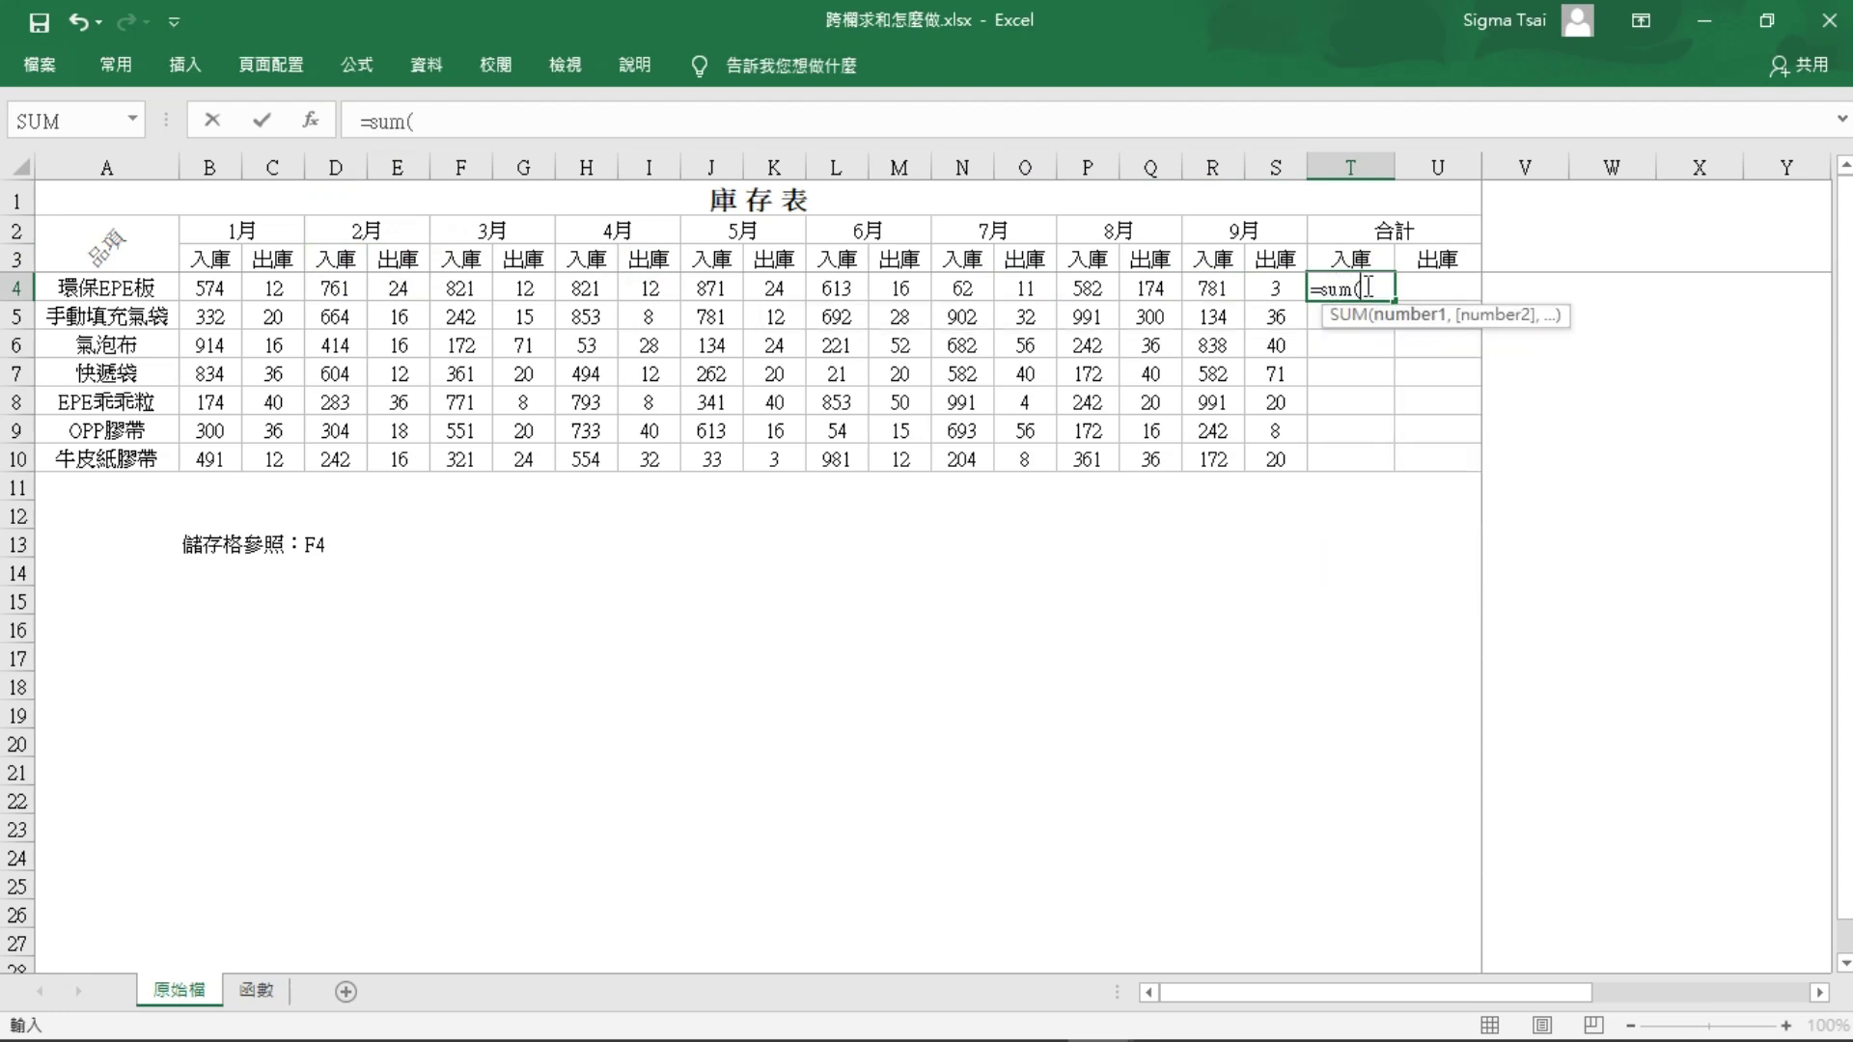
{"action": "left_click", "coordinate": [205, 291]}
{"action": "type", "text": ","}
{"action": "left_click", "coordinate": [343, 290]}
{"action": "type", "text": ","}
{"action": "left_click", "coordinate": [455, 289]}
{"action": "type", "text": ","}
{"action": "left_click", "coordinate": [582, 290]}
{"action": "type", "text": ","}
{"action": "left_click", "coordinate": [707, 290]}
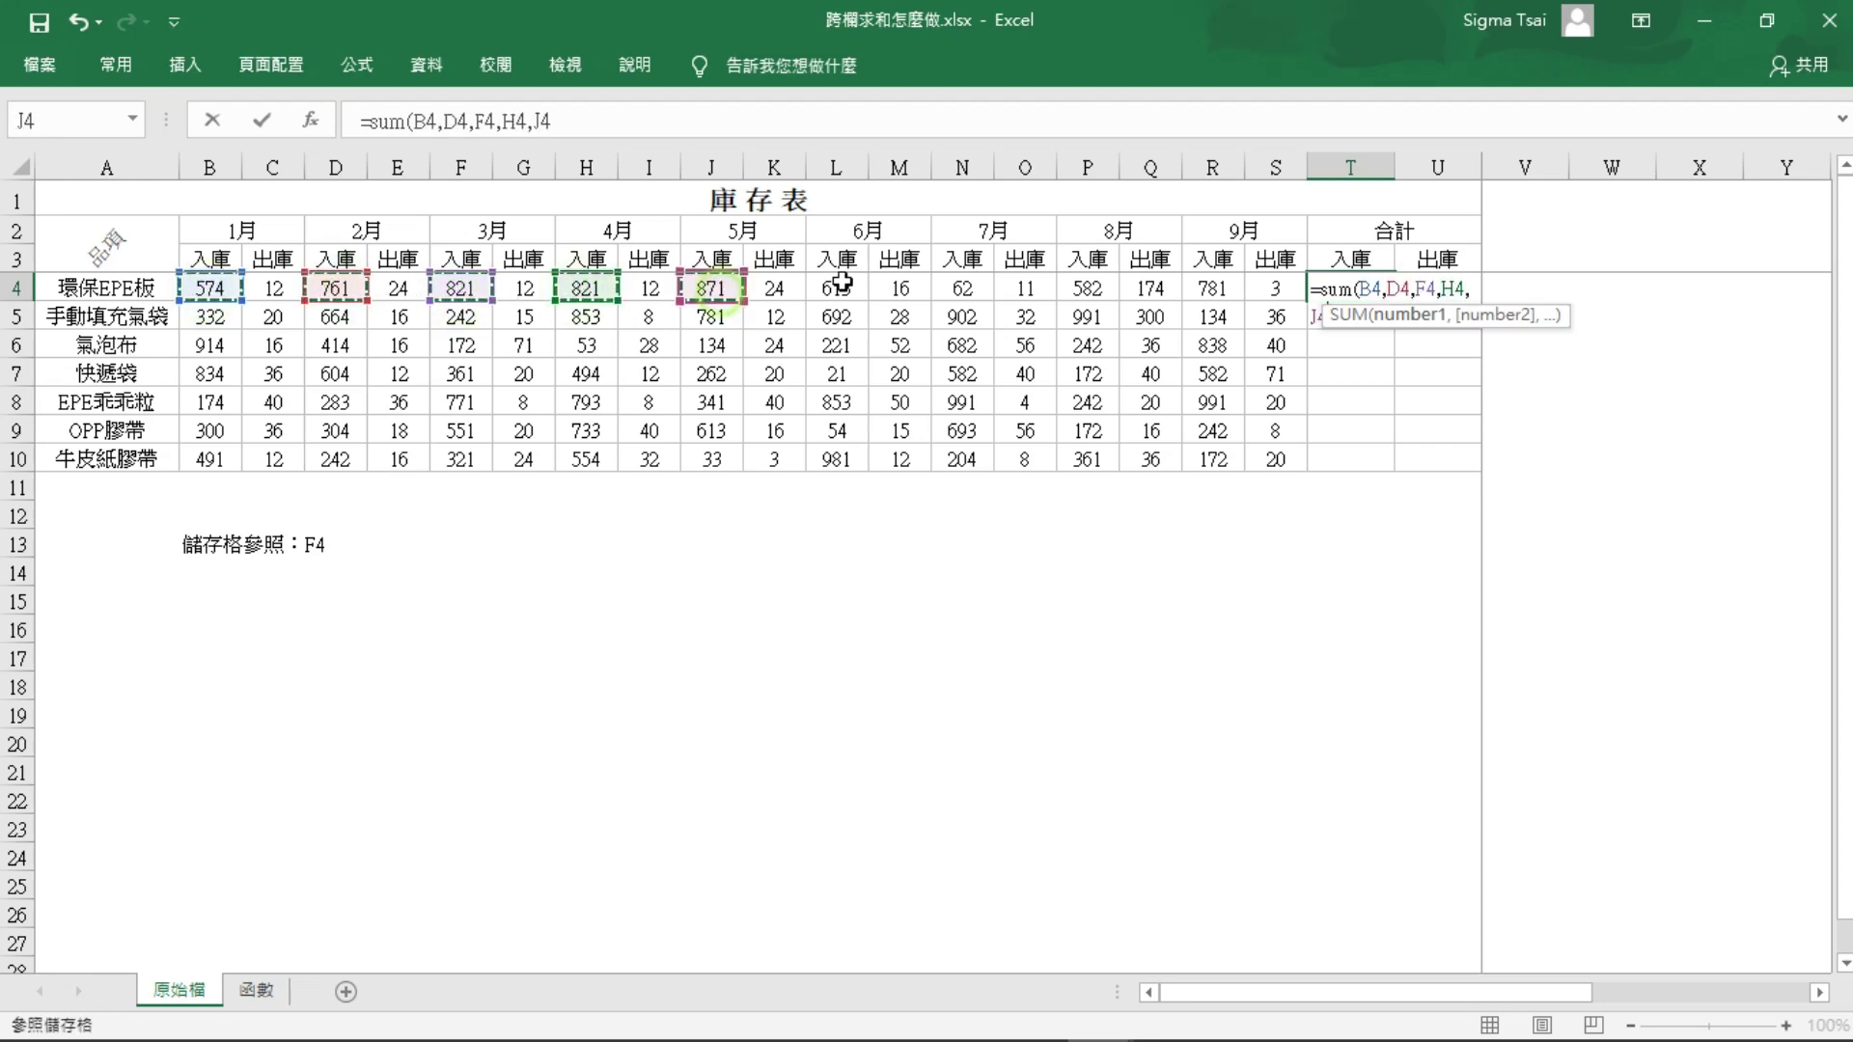
{"action": "type", "text": ","}
{"action": "left_click", "coordinate": [854, 284]}
{"action": "type", "text": ","}
{"action": "left_click", "coordinate": [962, 288]}
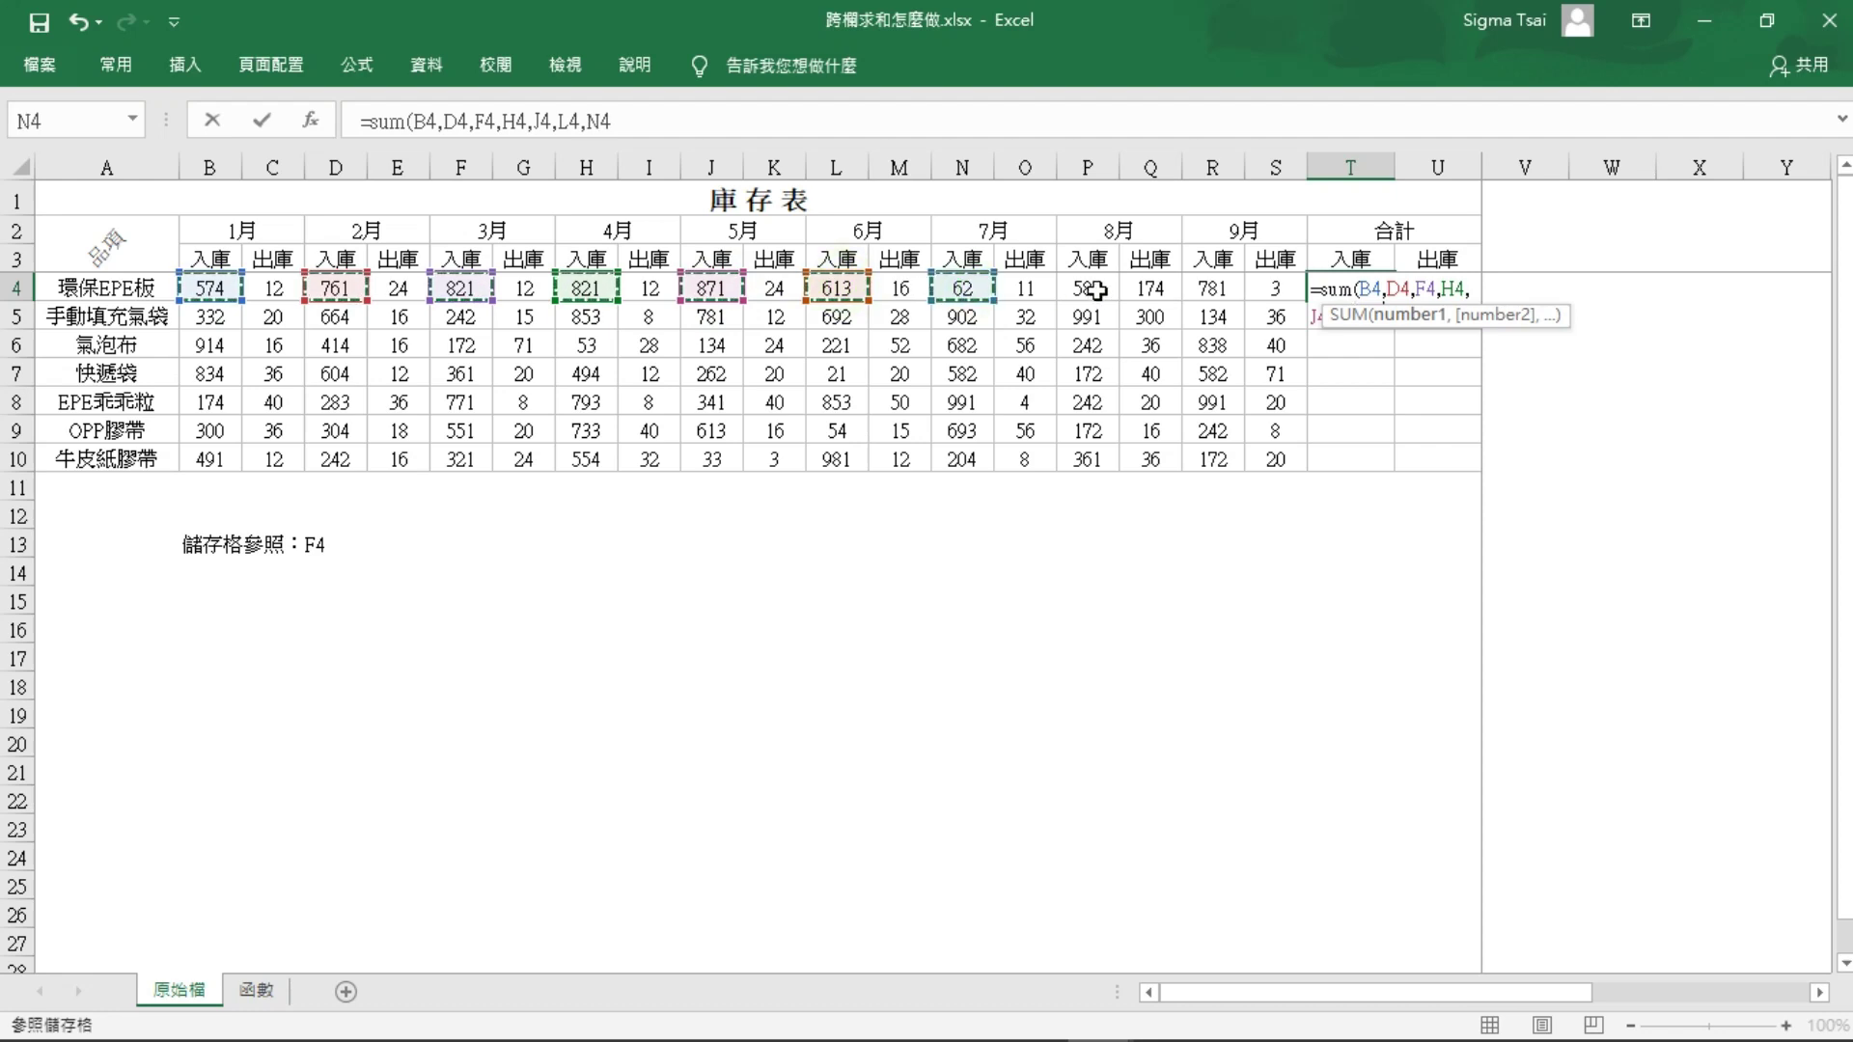
{"action": "type", "text": ","}
{"action": "left_click", "coordinate": [1087, 288]}
{"action": "type", "text": ","}
{"action": "left_click", "coordinate": [1208, 286]}
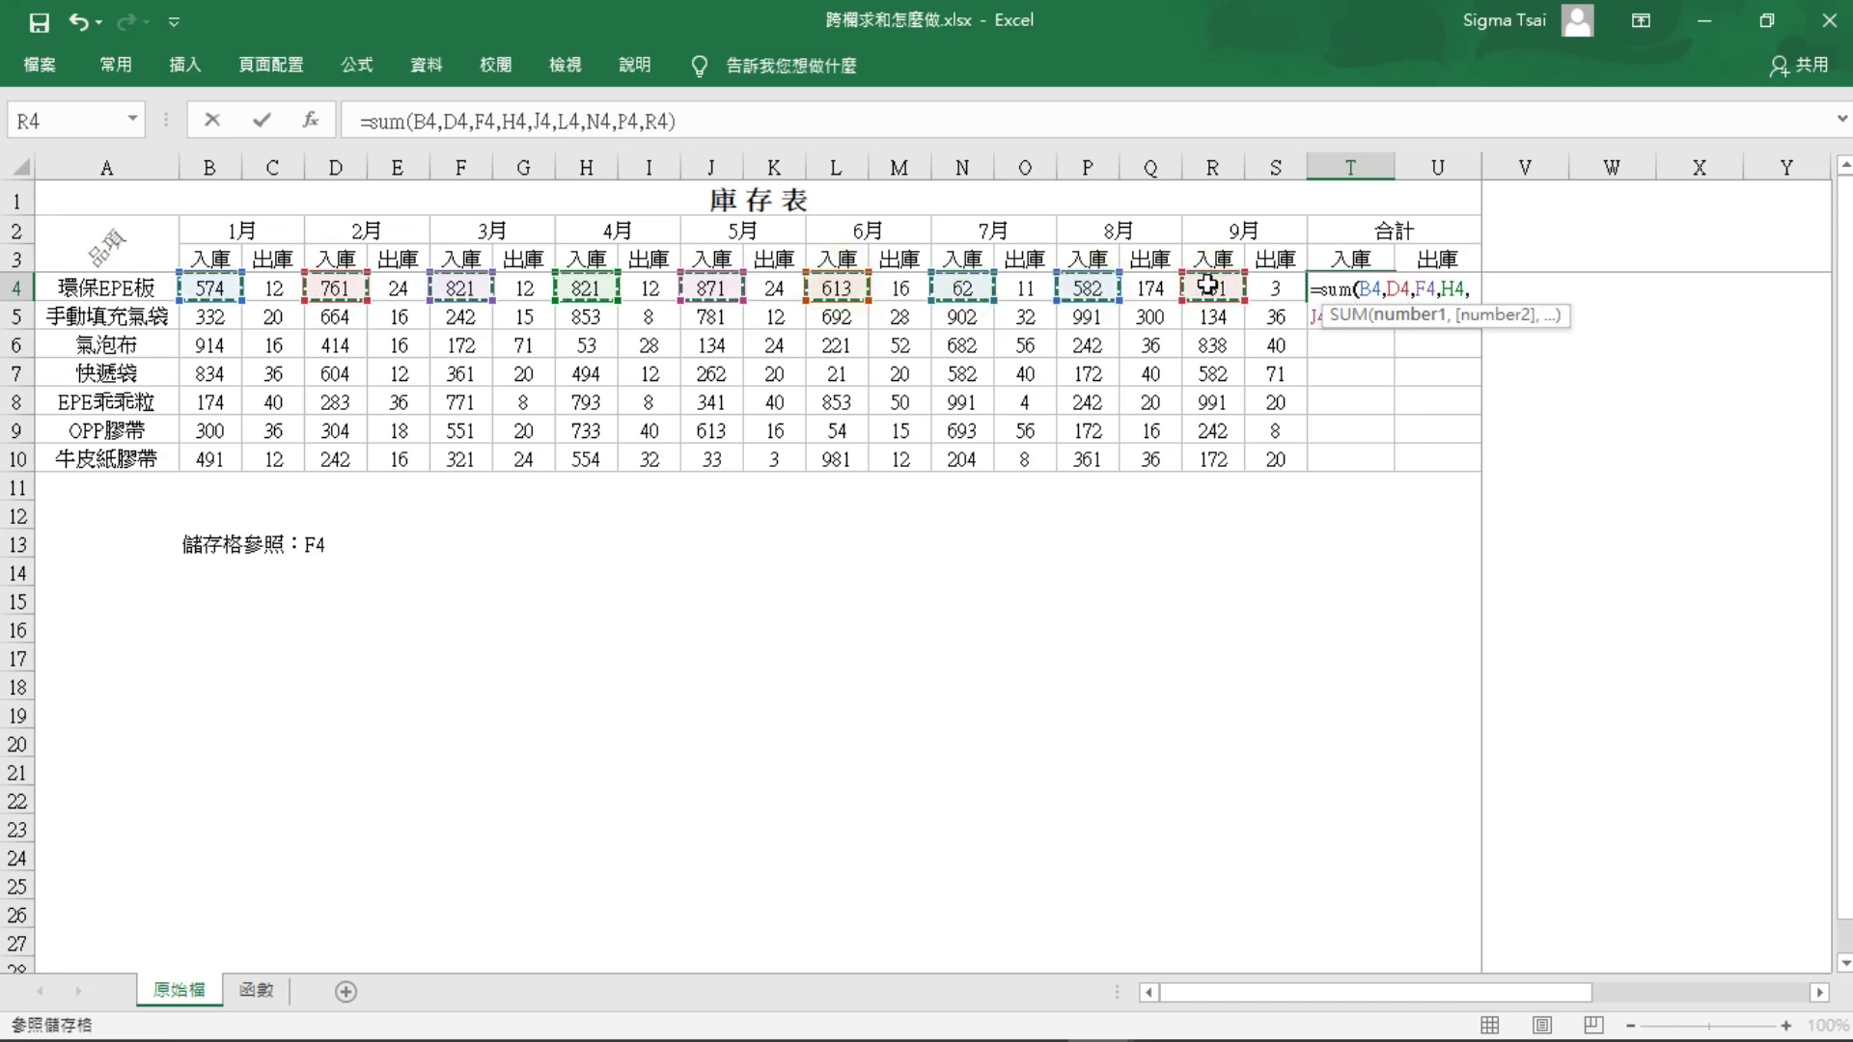
{"action": "type", "text": ")"}
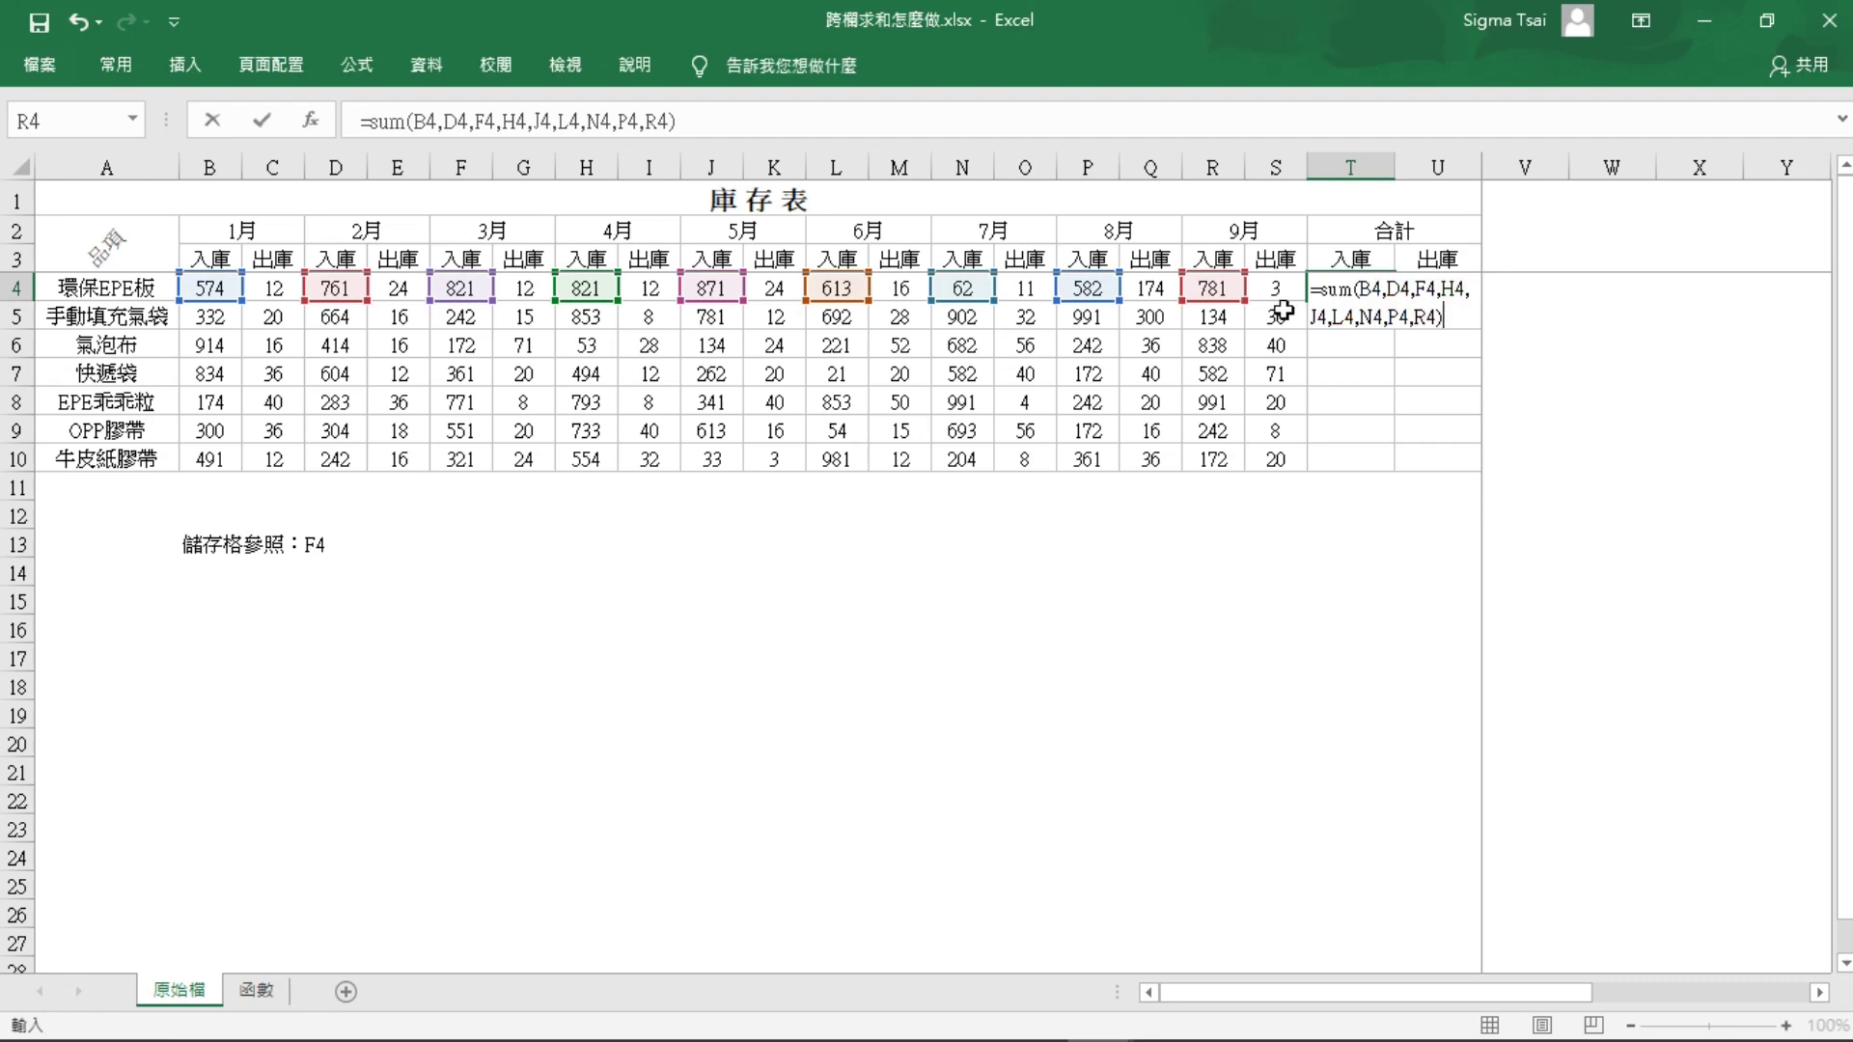
{"action": "left_click", "coordinate": [1346, 338]}
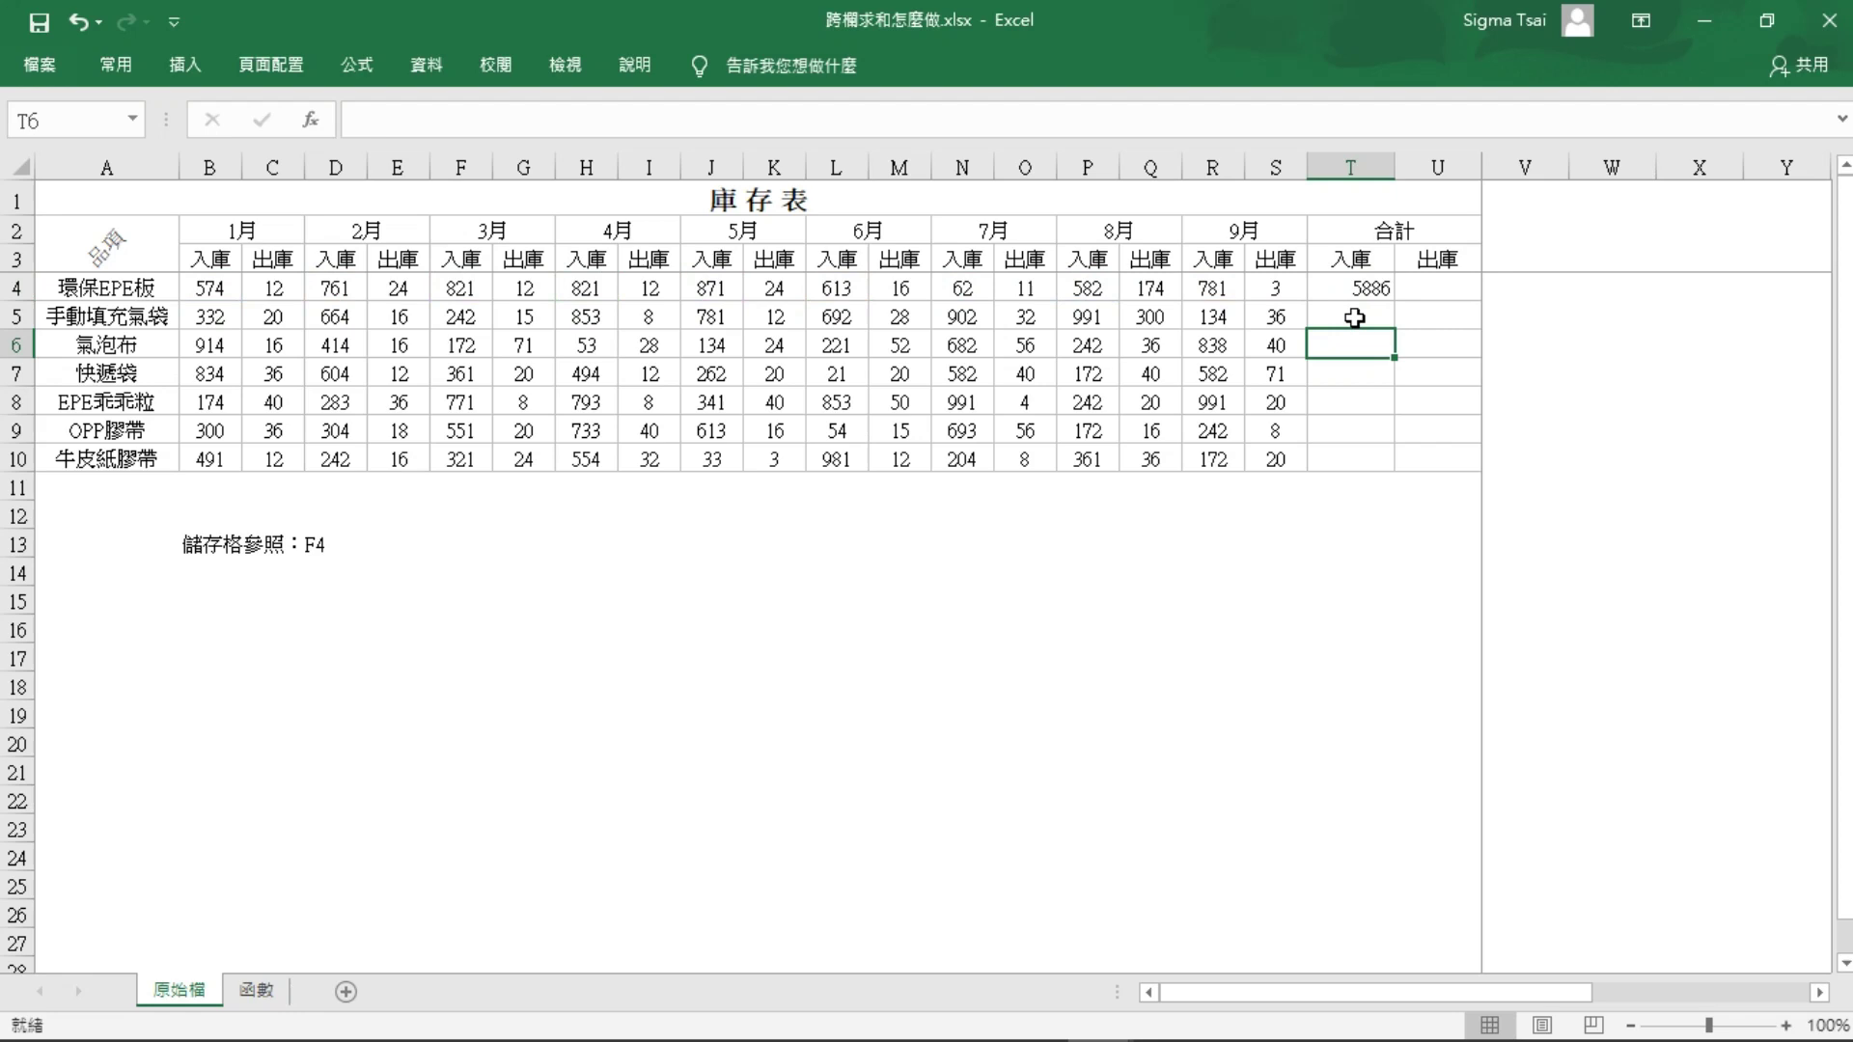
{"action": "key", "text": "ctrl+z"}
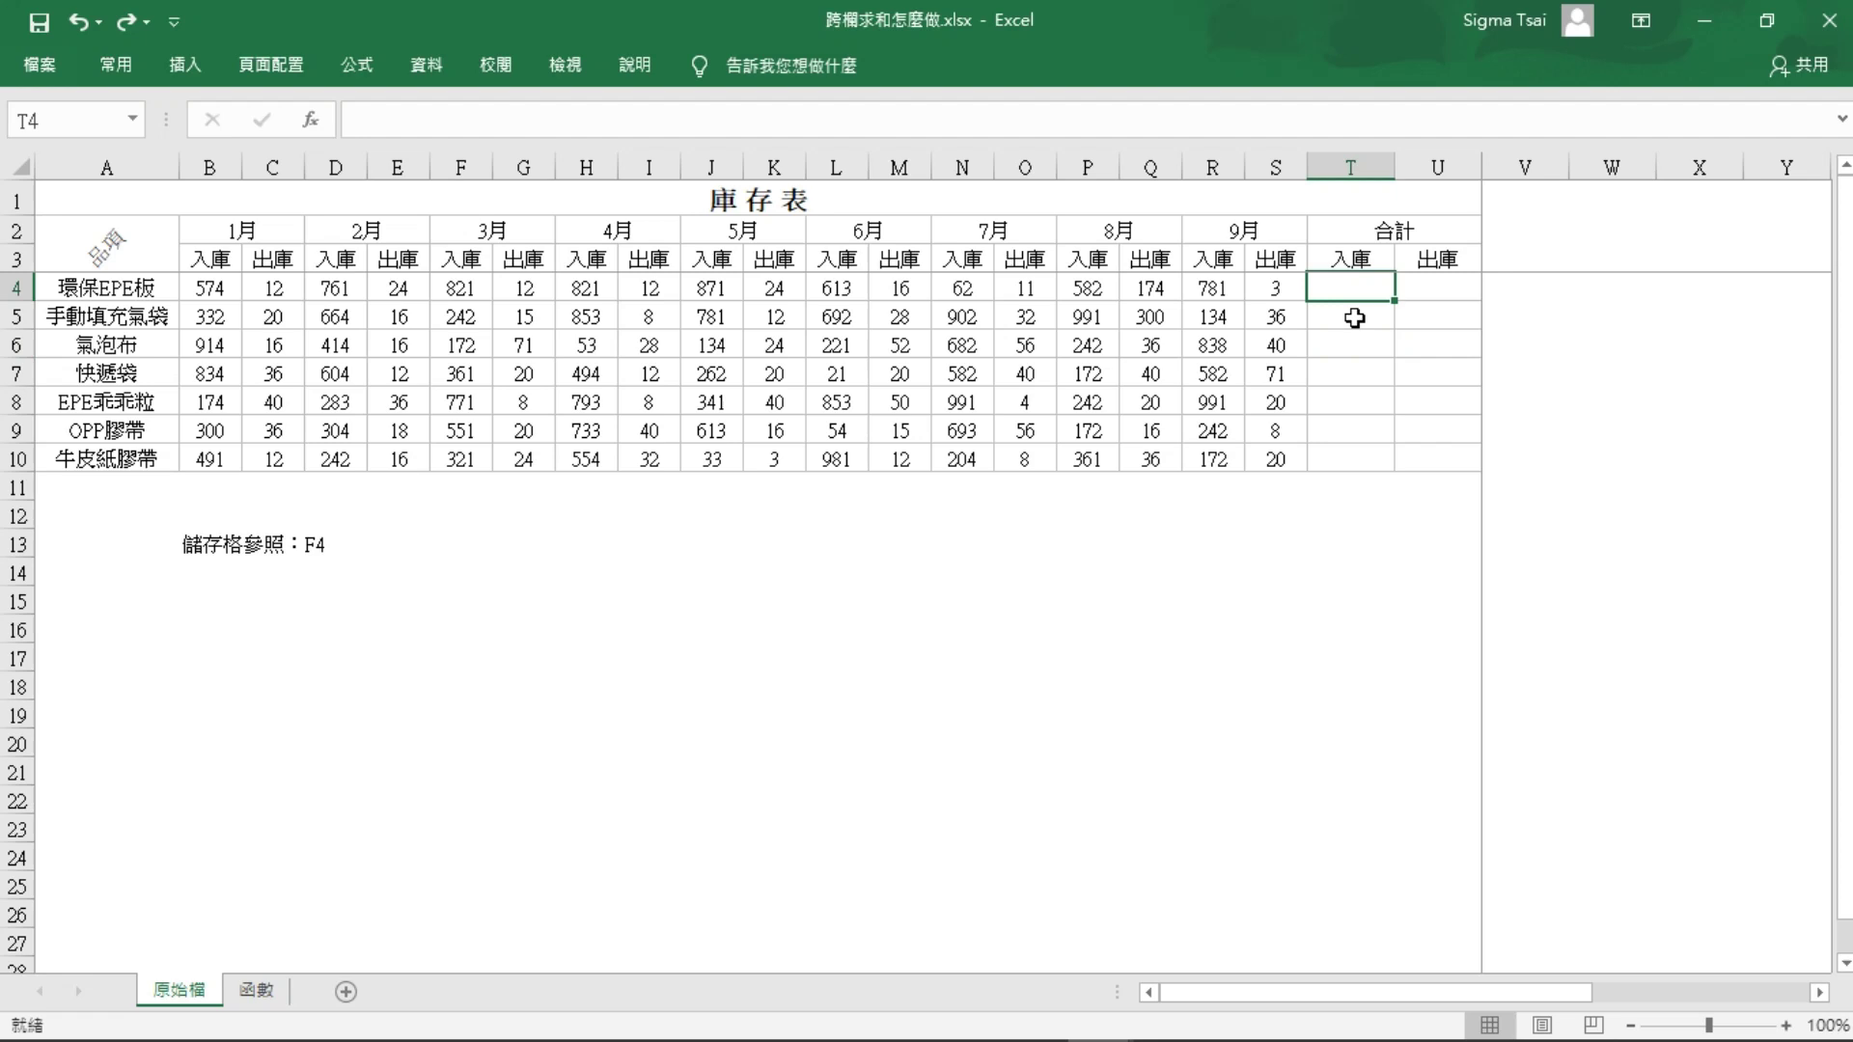
Step: Enter =sumif(B3:S3,T3,B4:S4) in T4 to total the 入庫 values of 環保EPE板
{"action": "type", "text": "="}
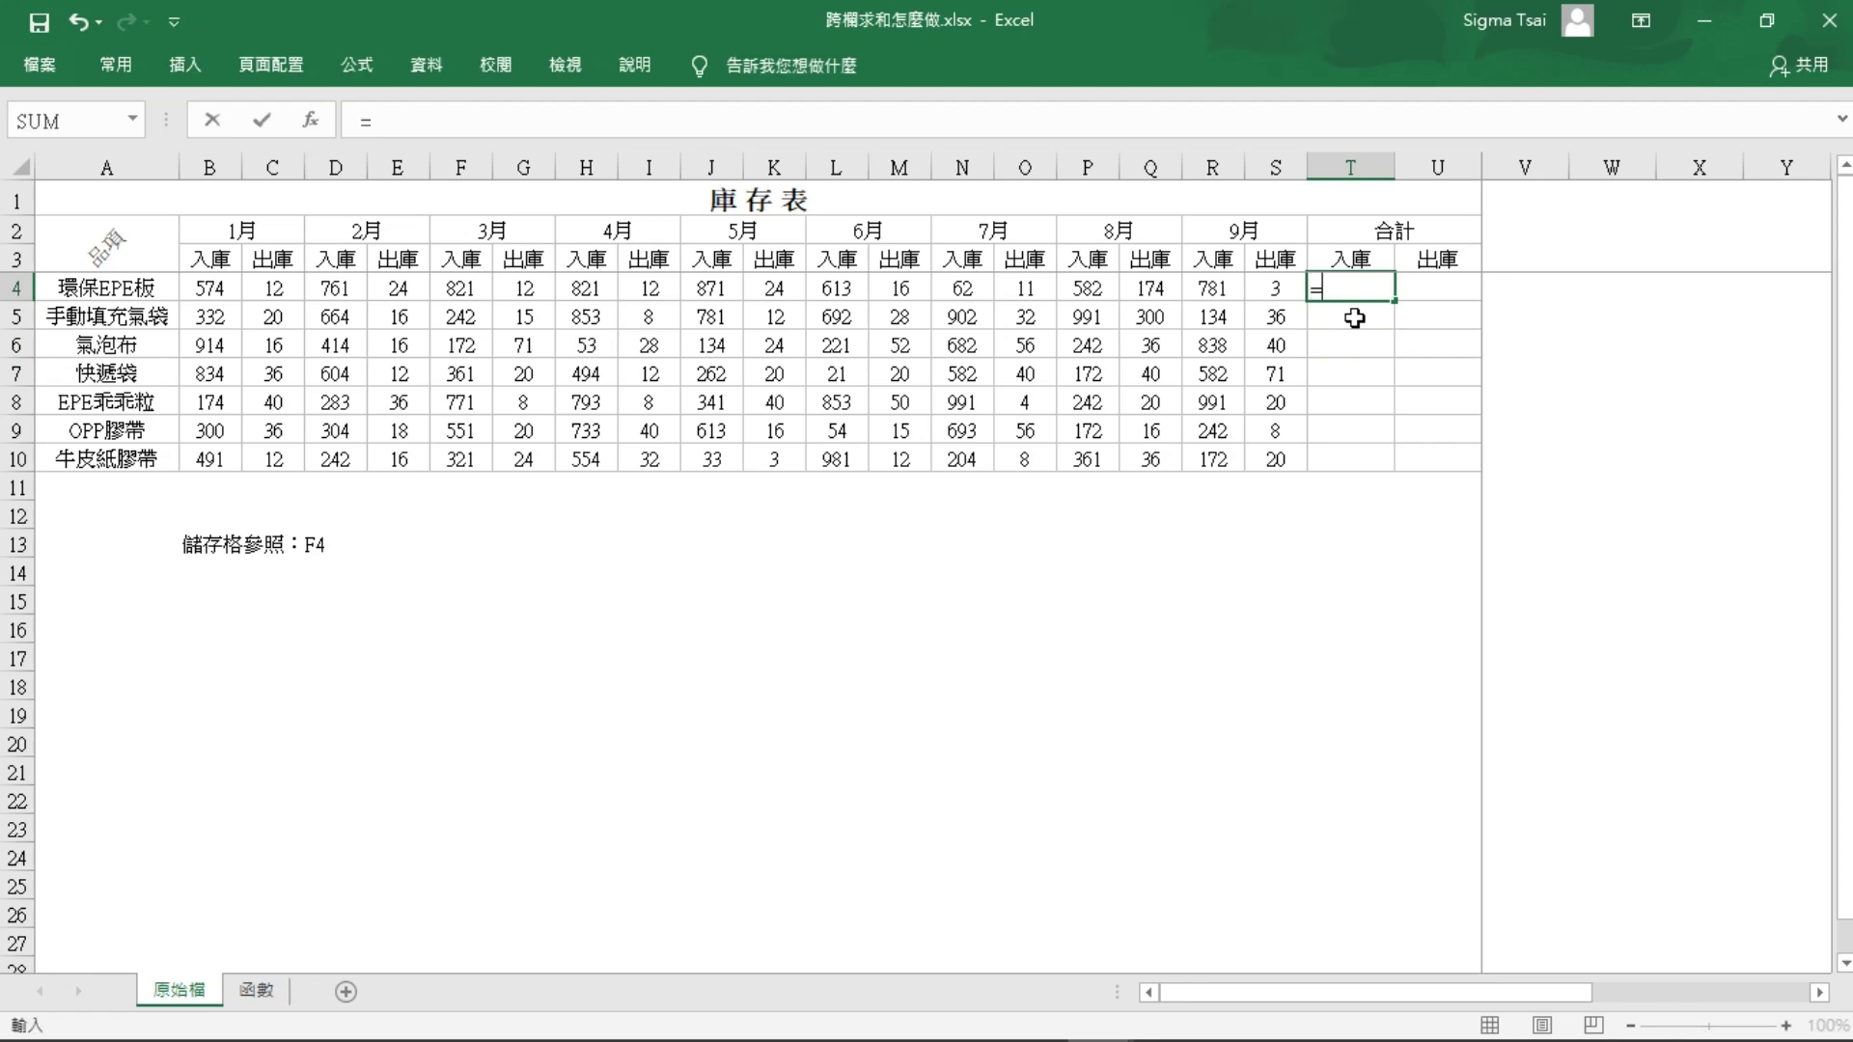
{"action": "type", "text": "sum"}
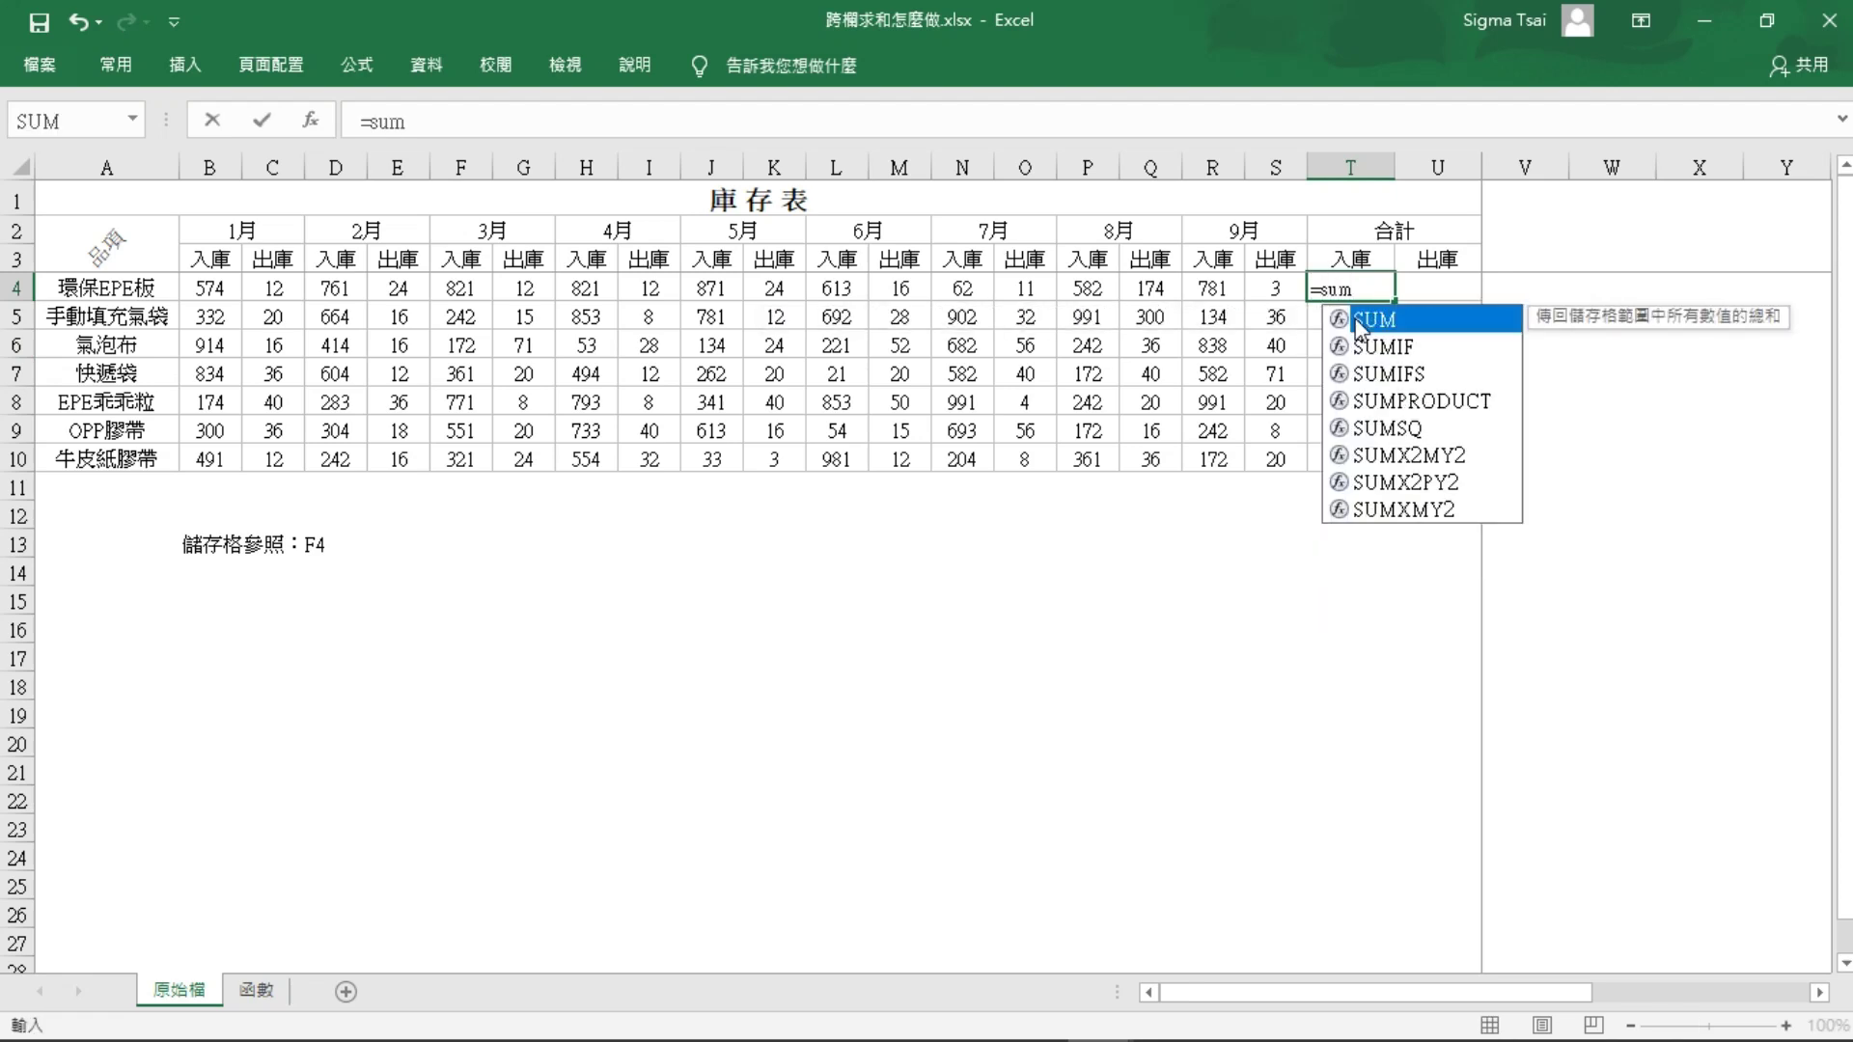
{"action": "type", "text": "if("}
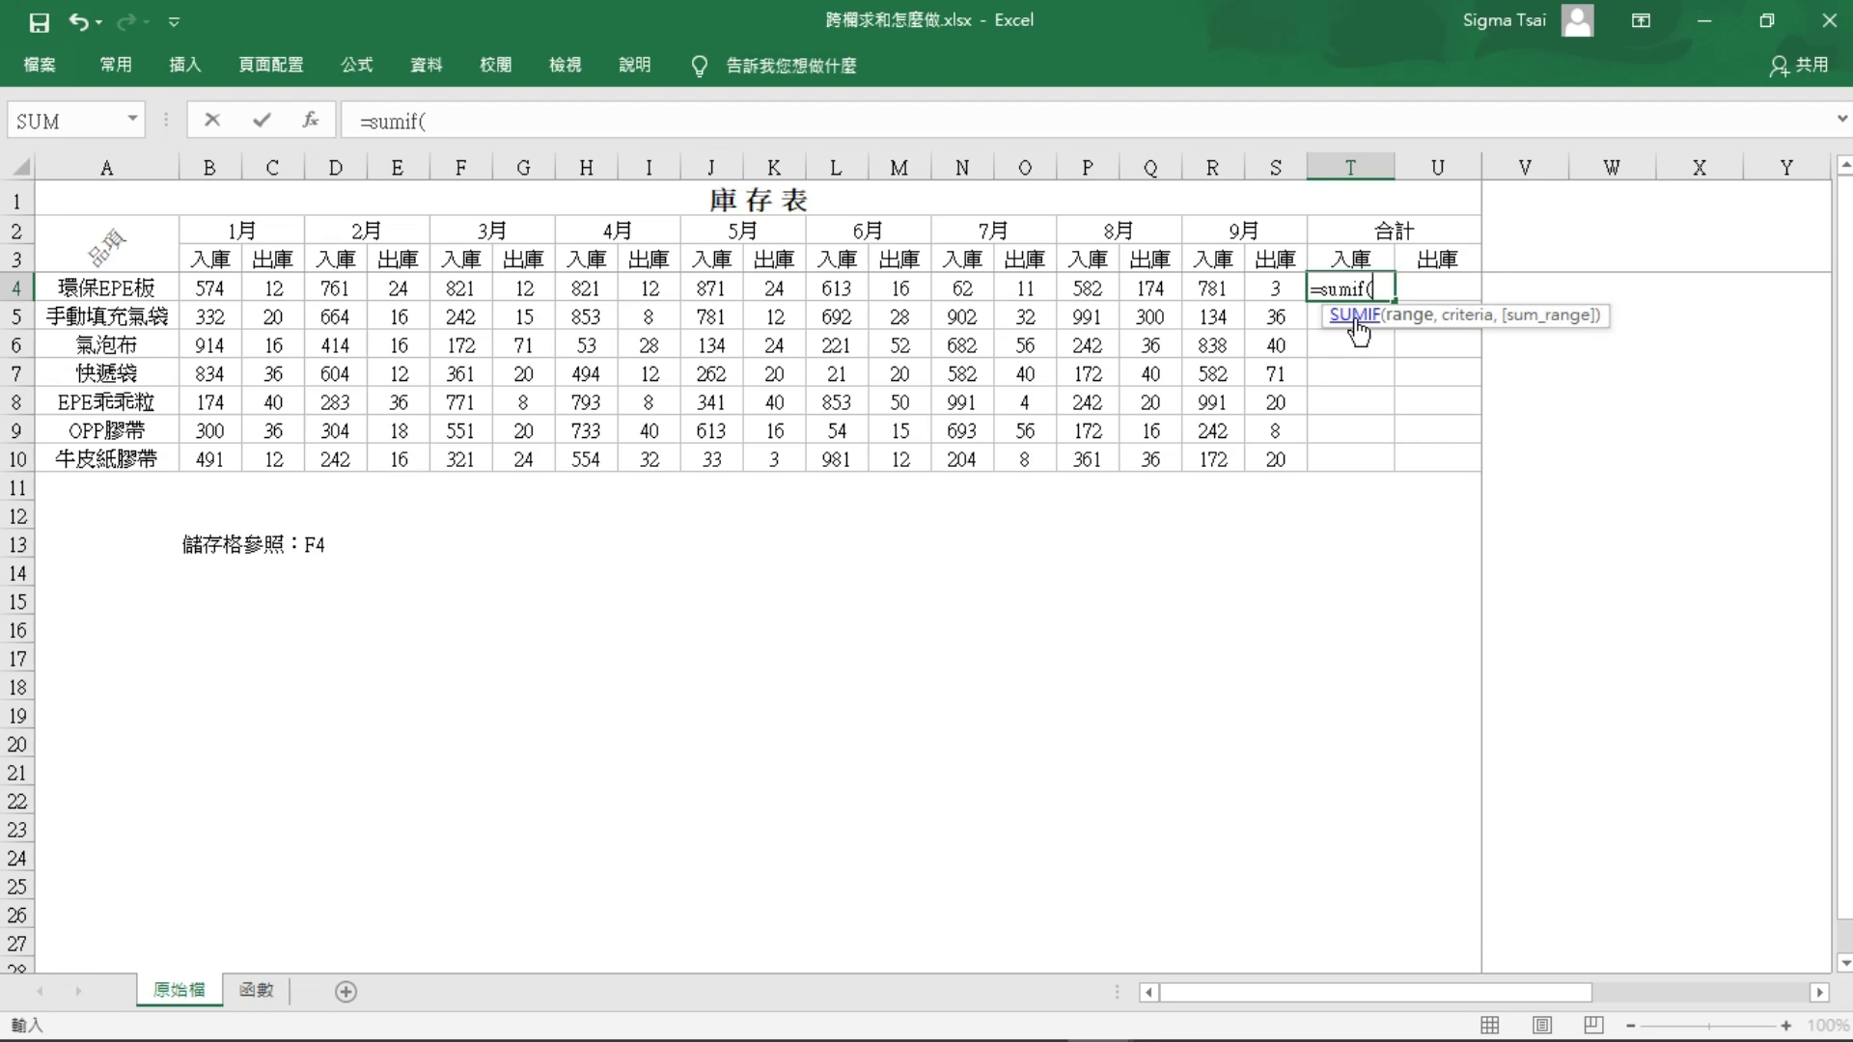
{"action": "left_click", "coordinate": [203, 259]}
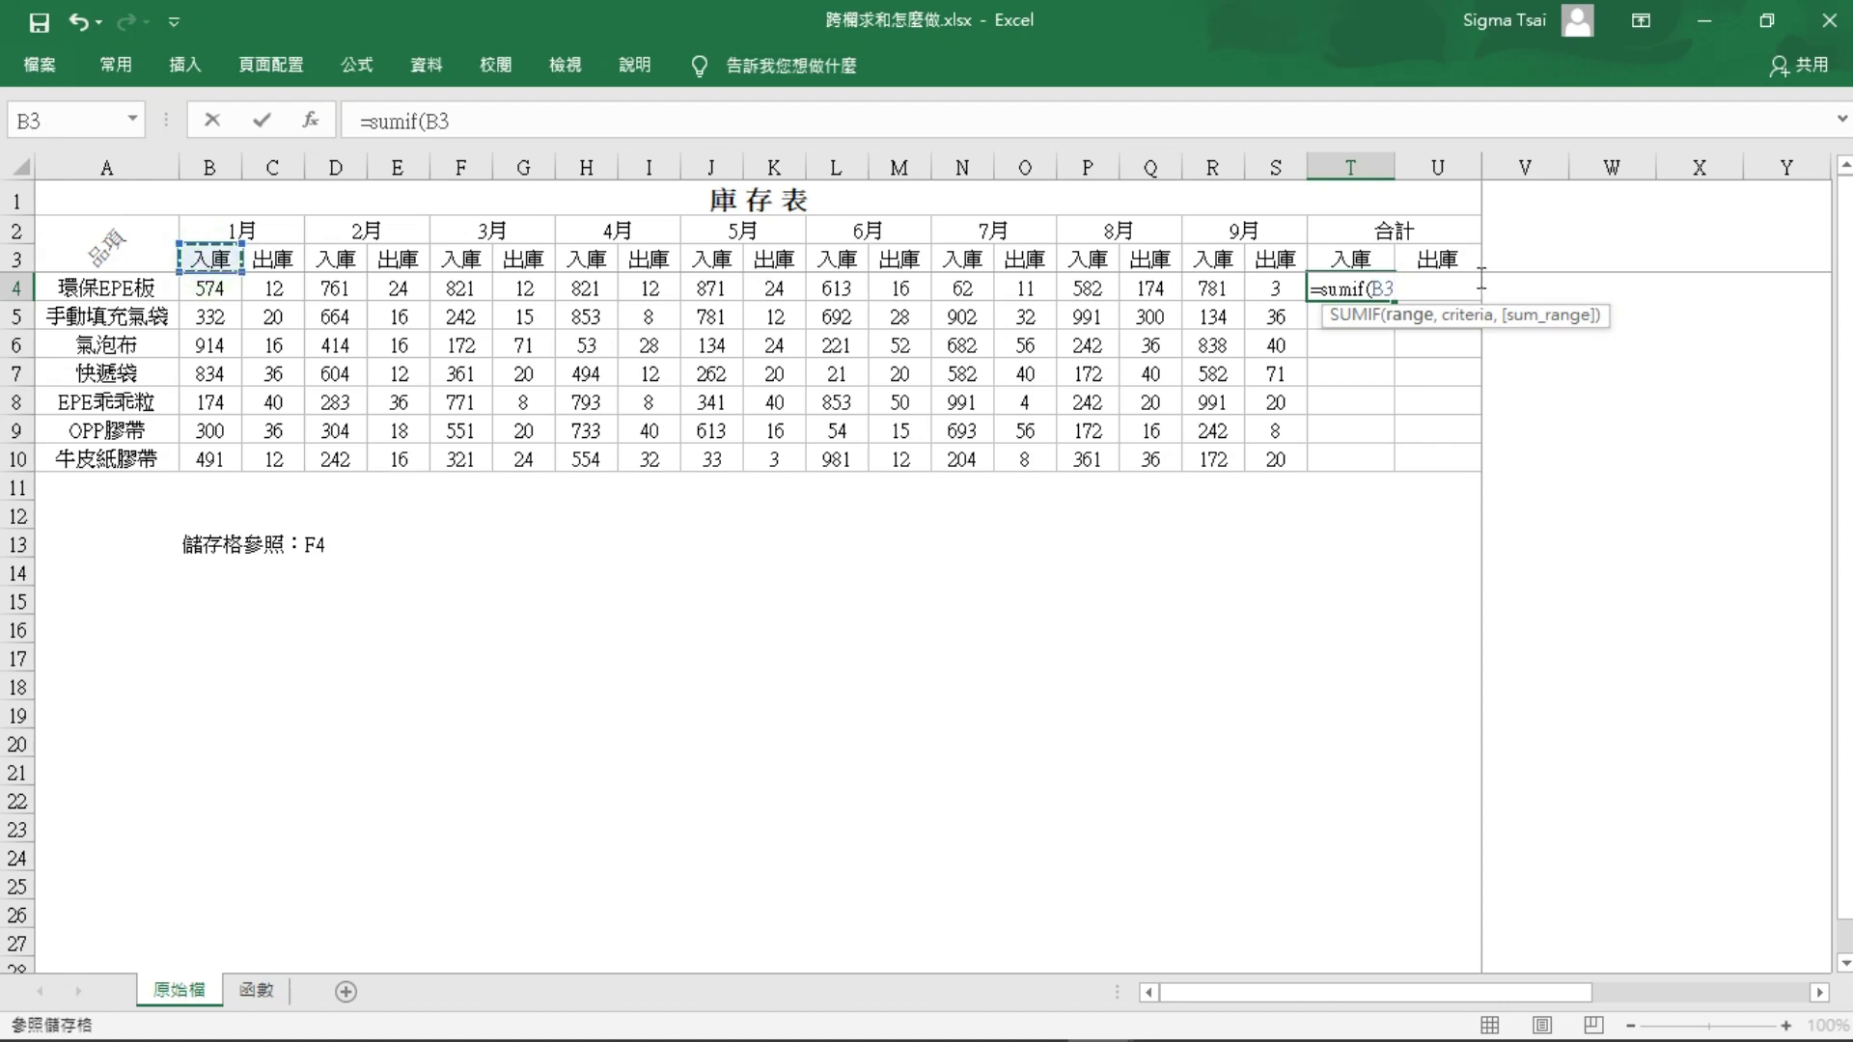
{"action": "left_click", "coordinate": [1276, 259], "text": "shift"}
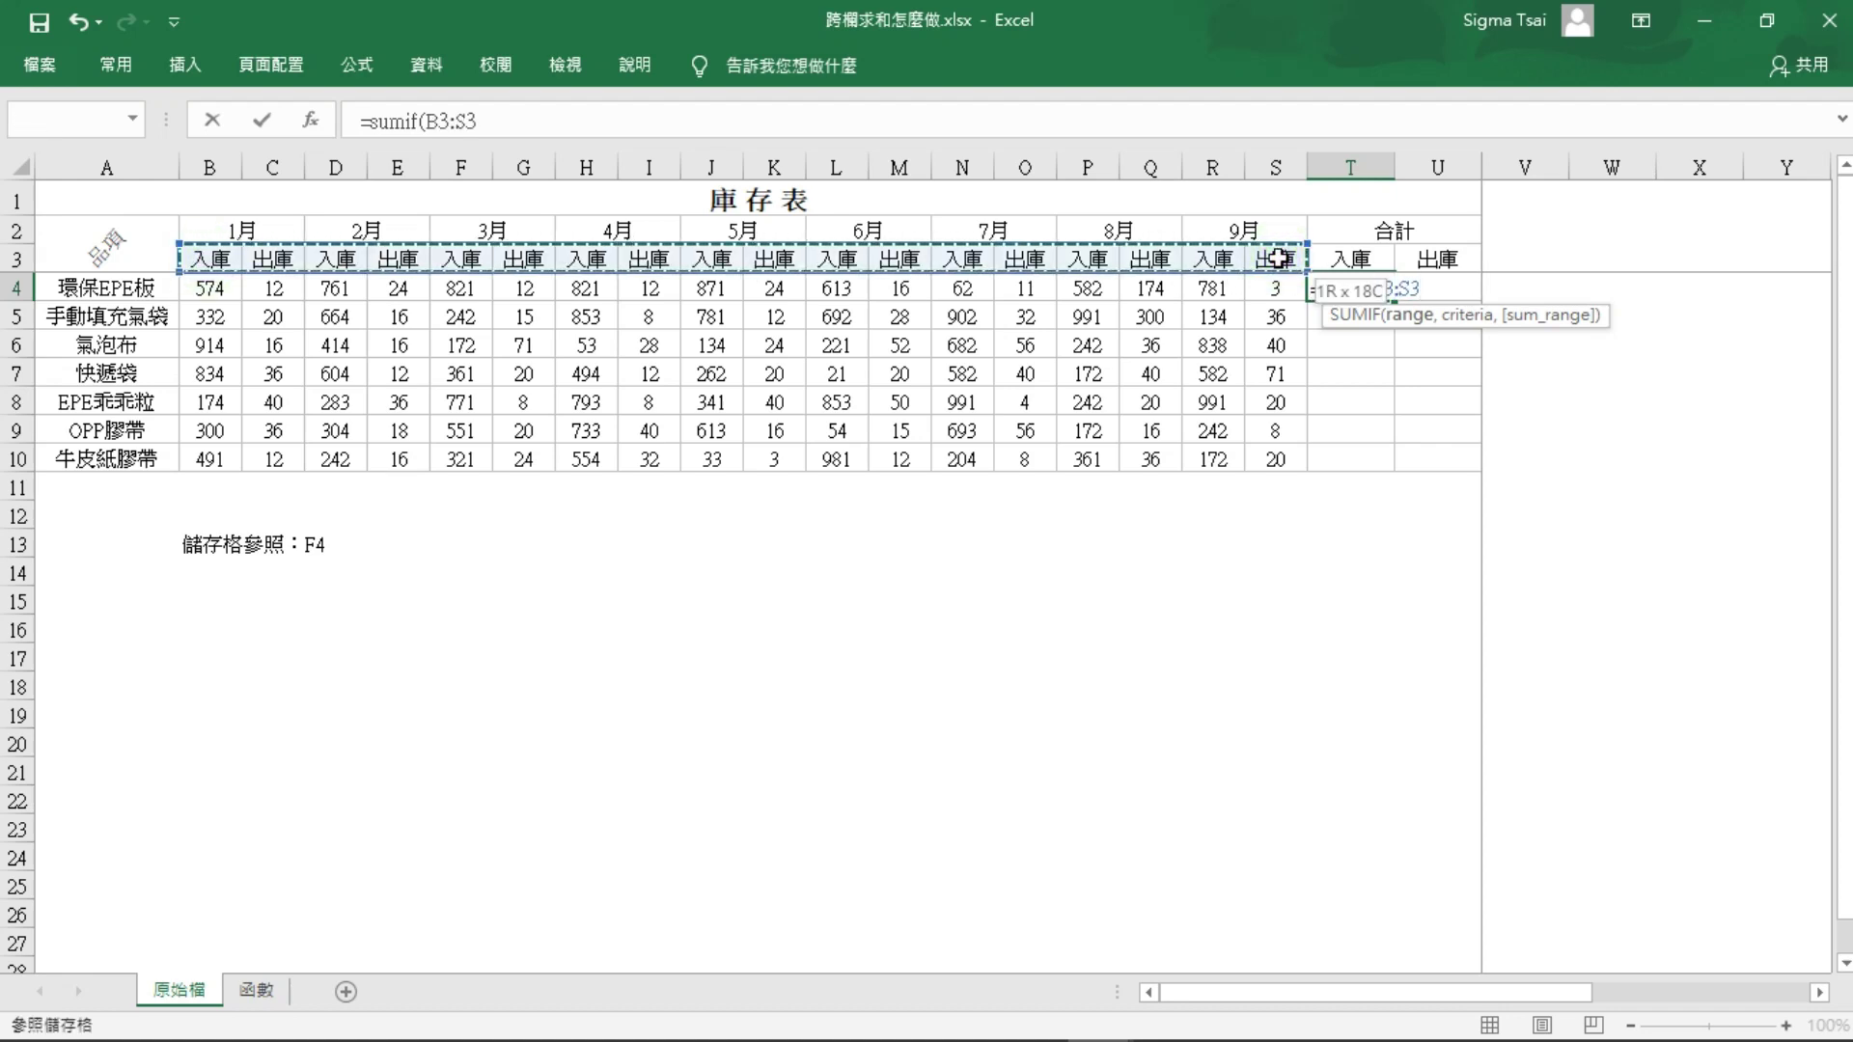
{"action": "type", "text": ","}
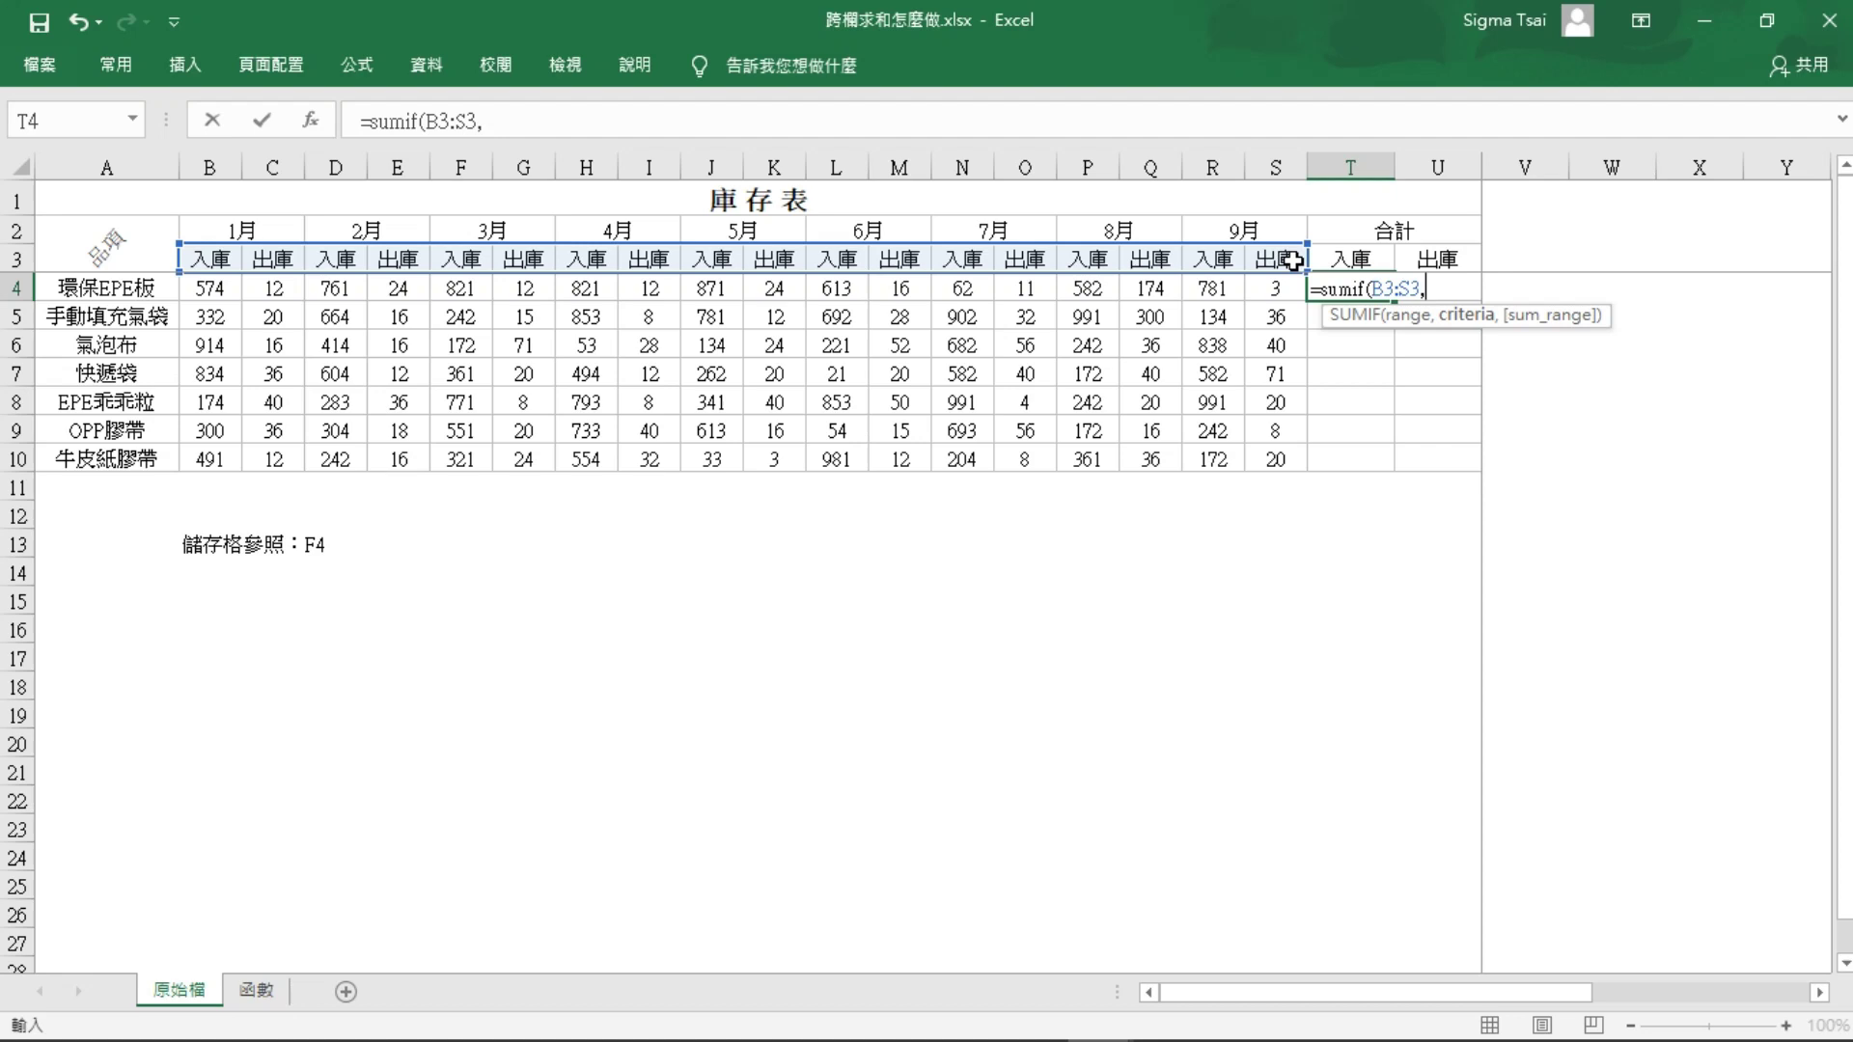
{"action": "left_click", "coordinate": [1354, 254]}
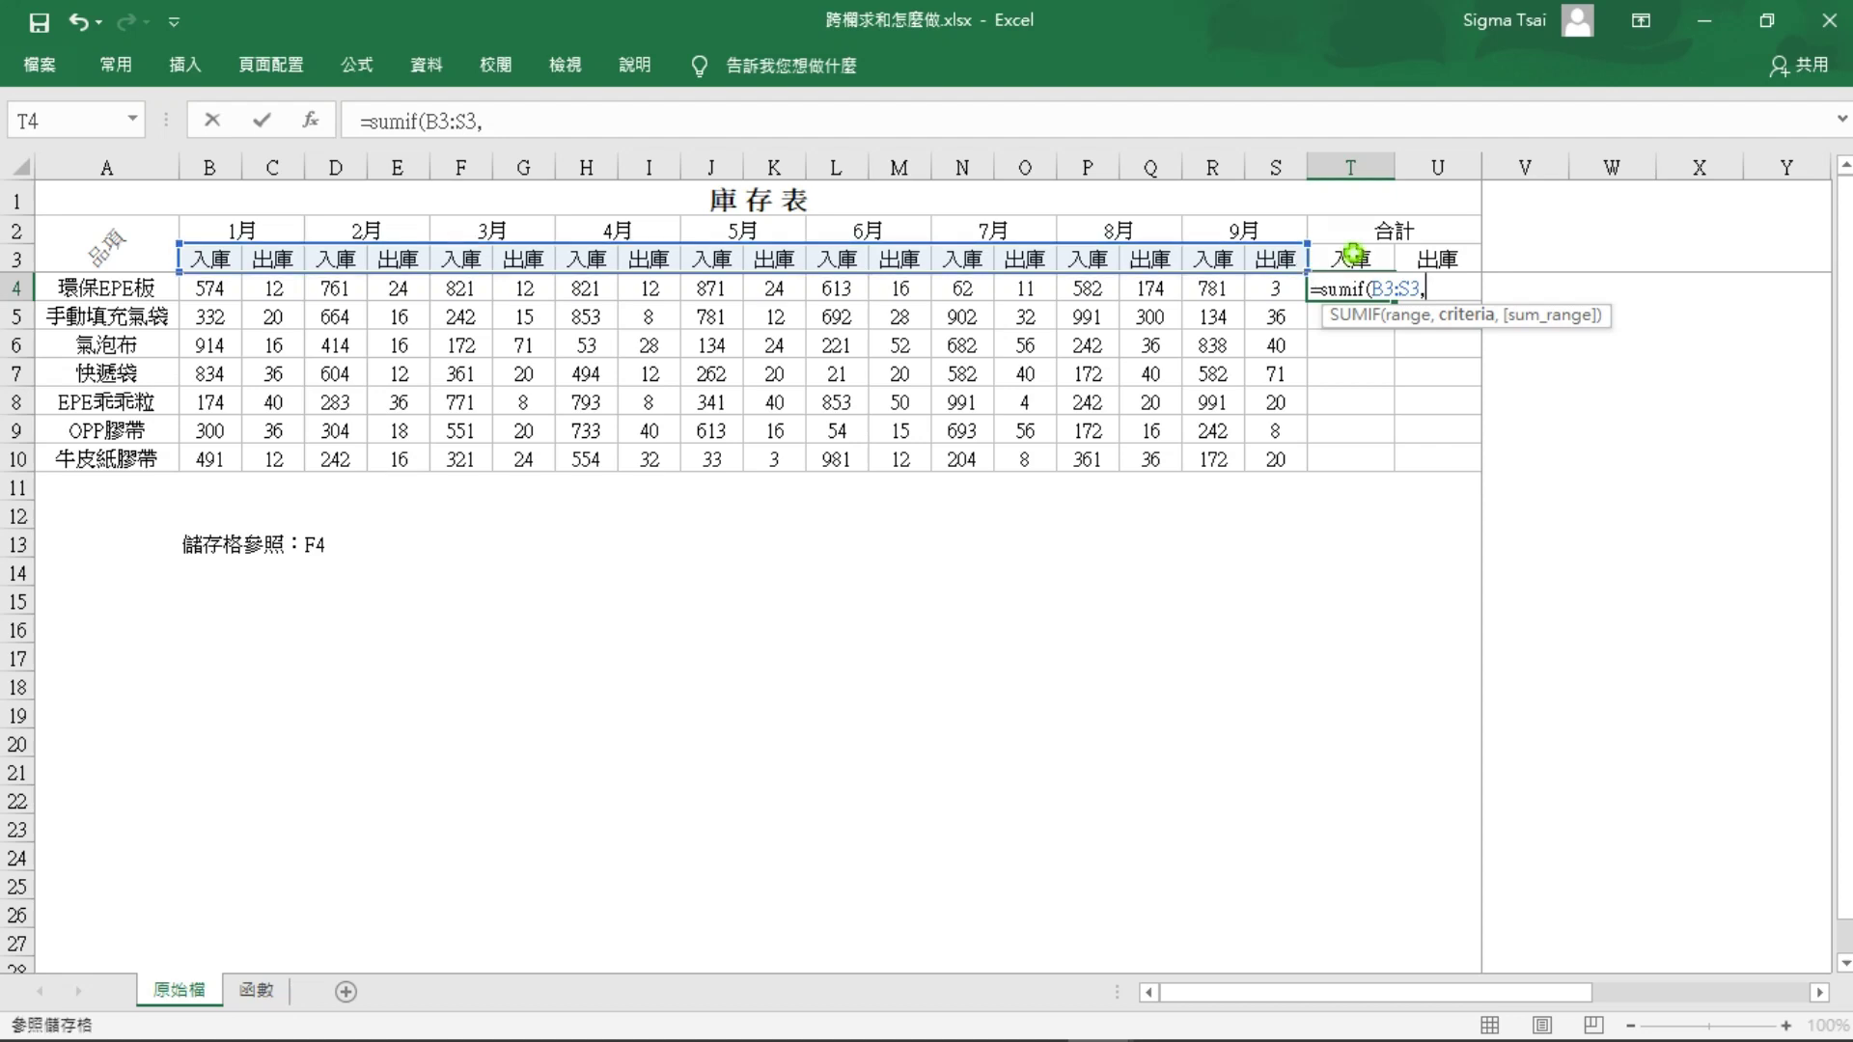
{"action": "type", "text": ","}
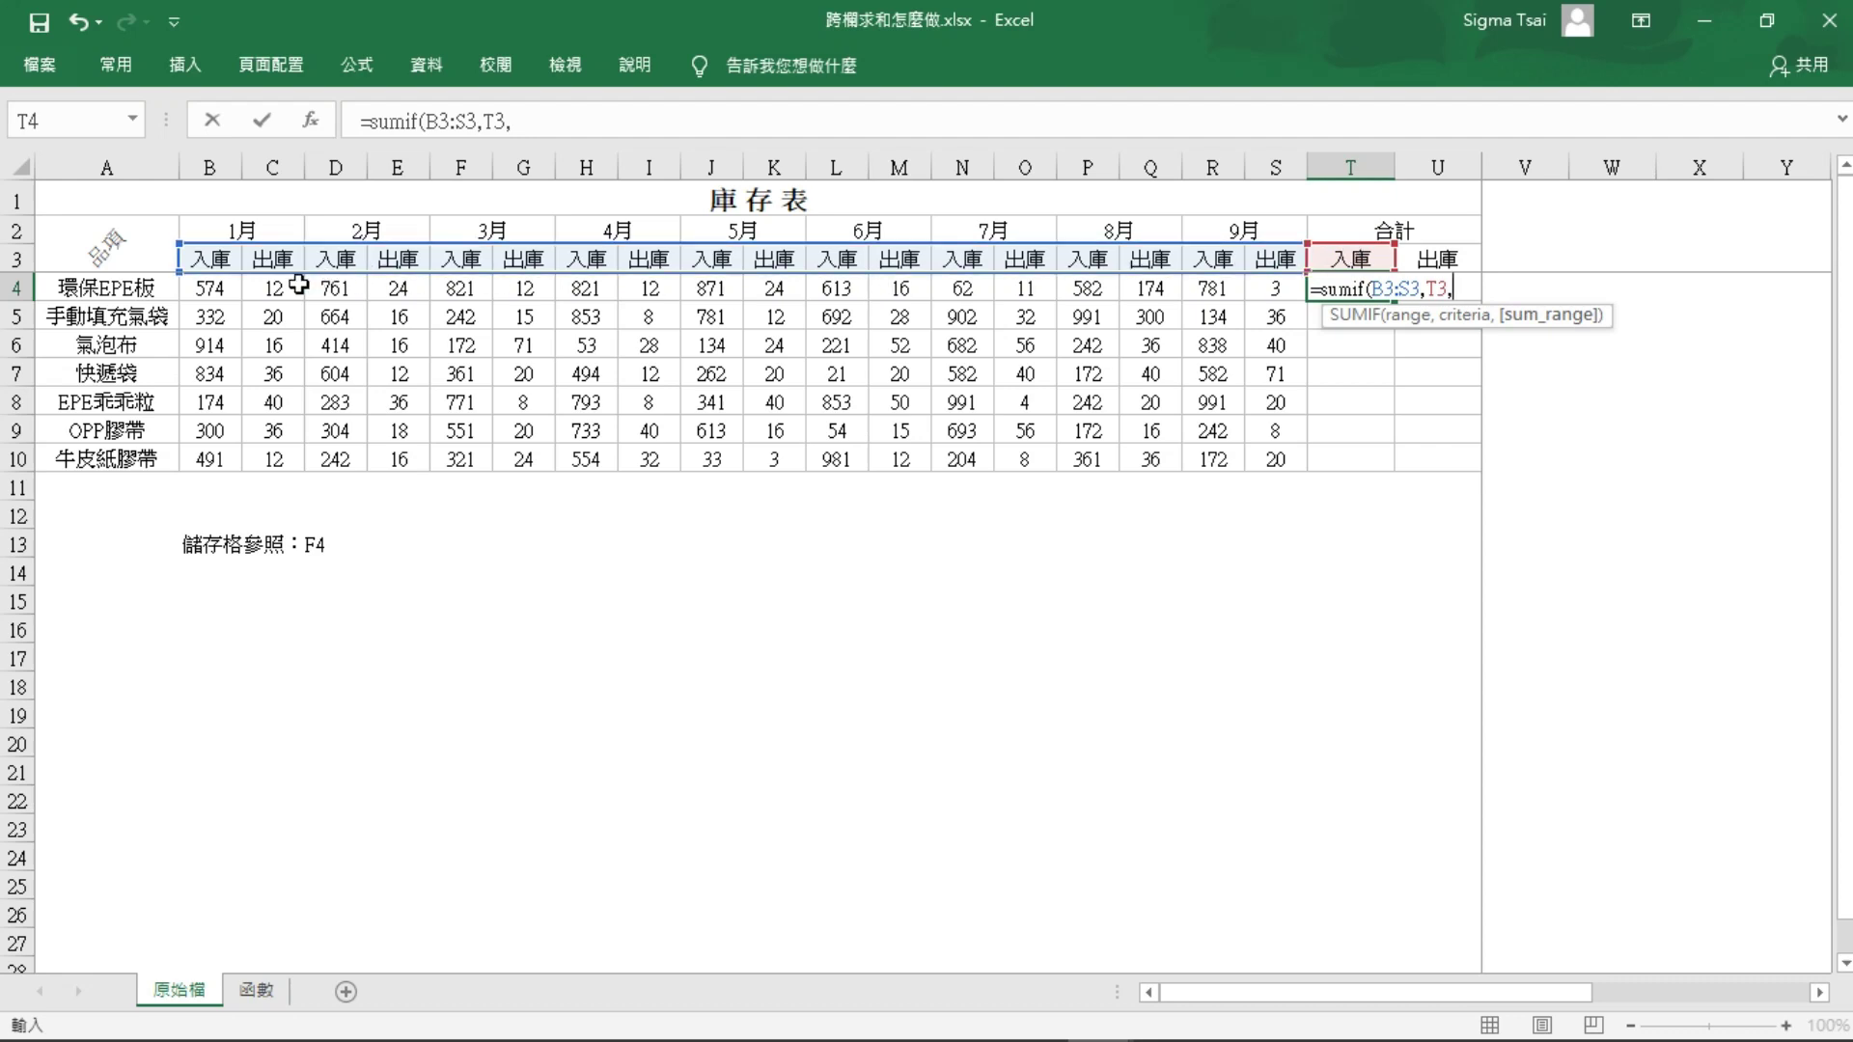
{"action": "left_click", "coordinate": [213, 288]}
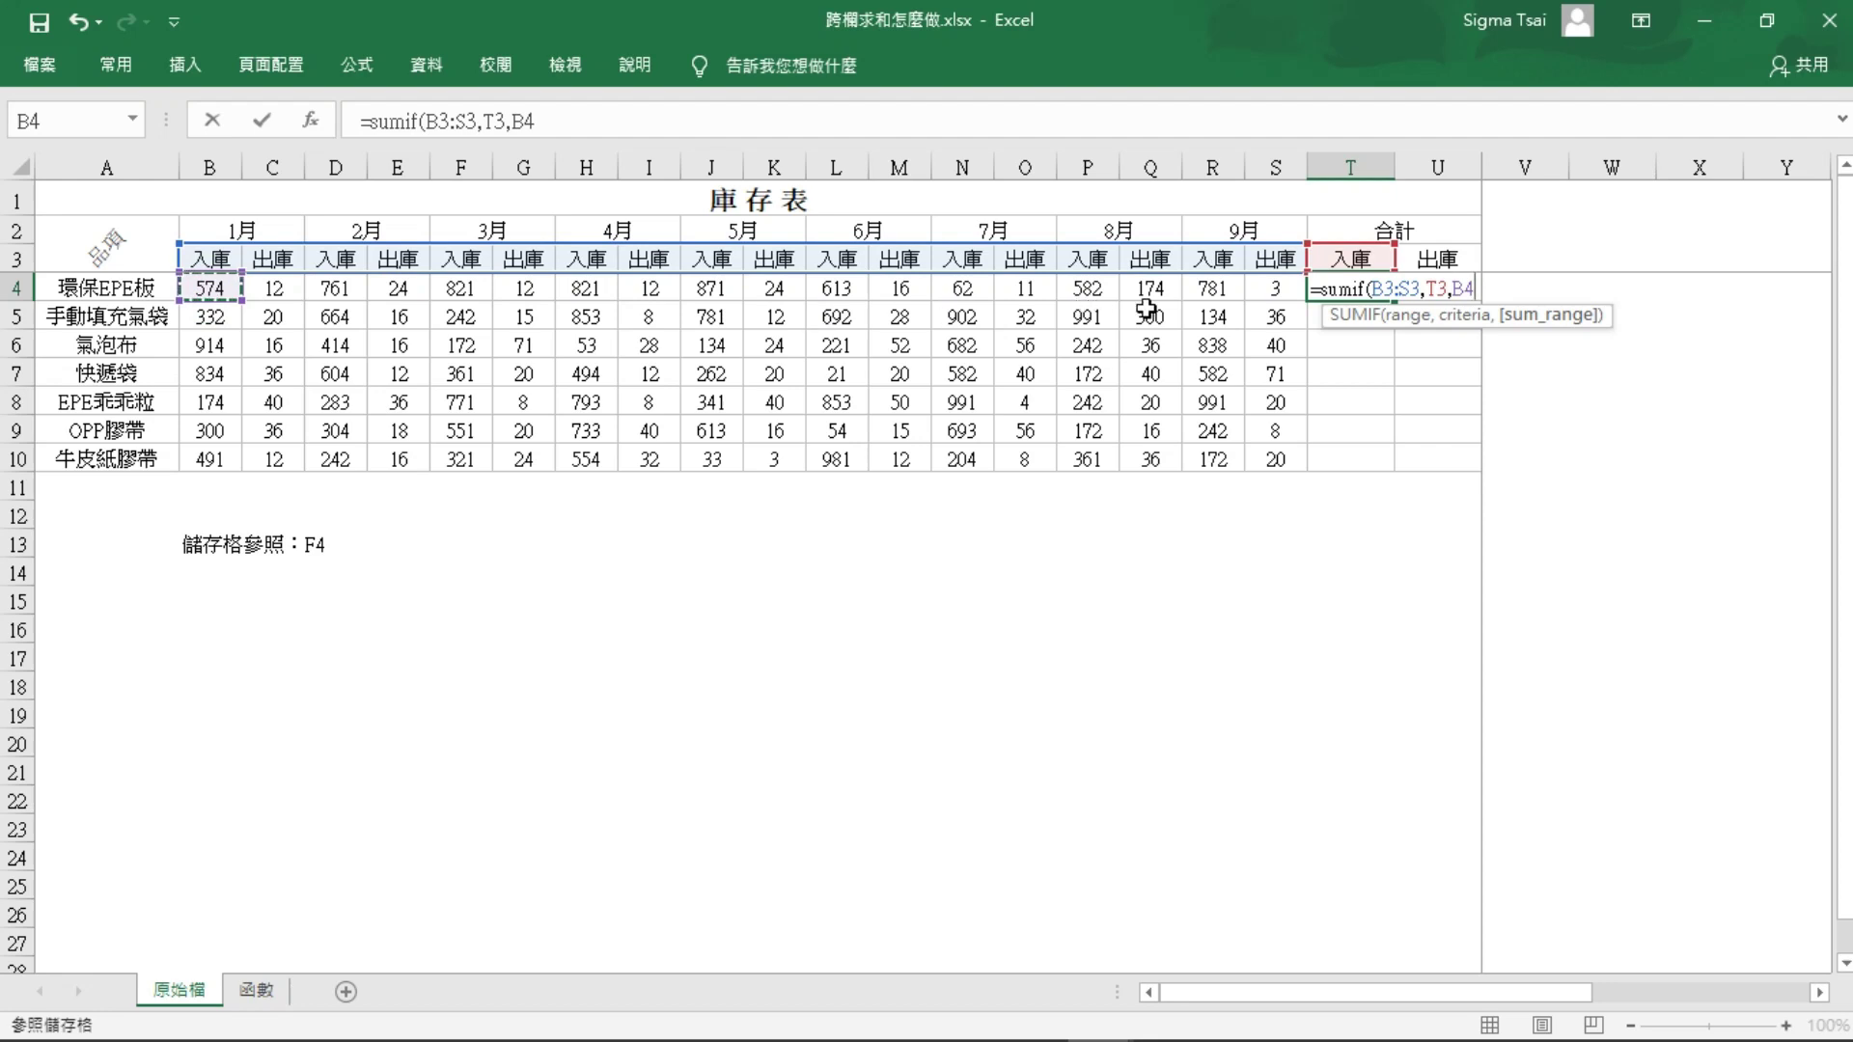
{"action": "left_click", "coordinate": [1274, 294], "text": "shift"}
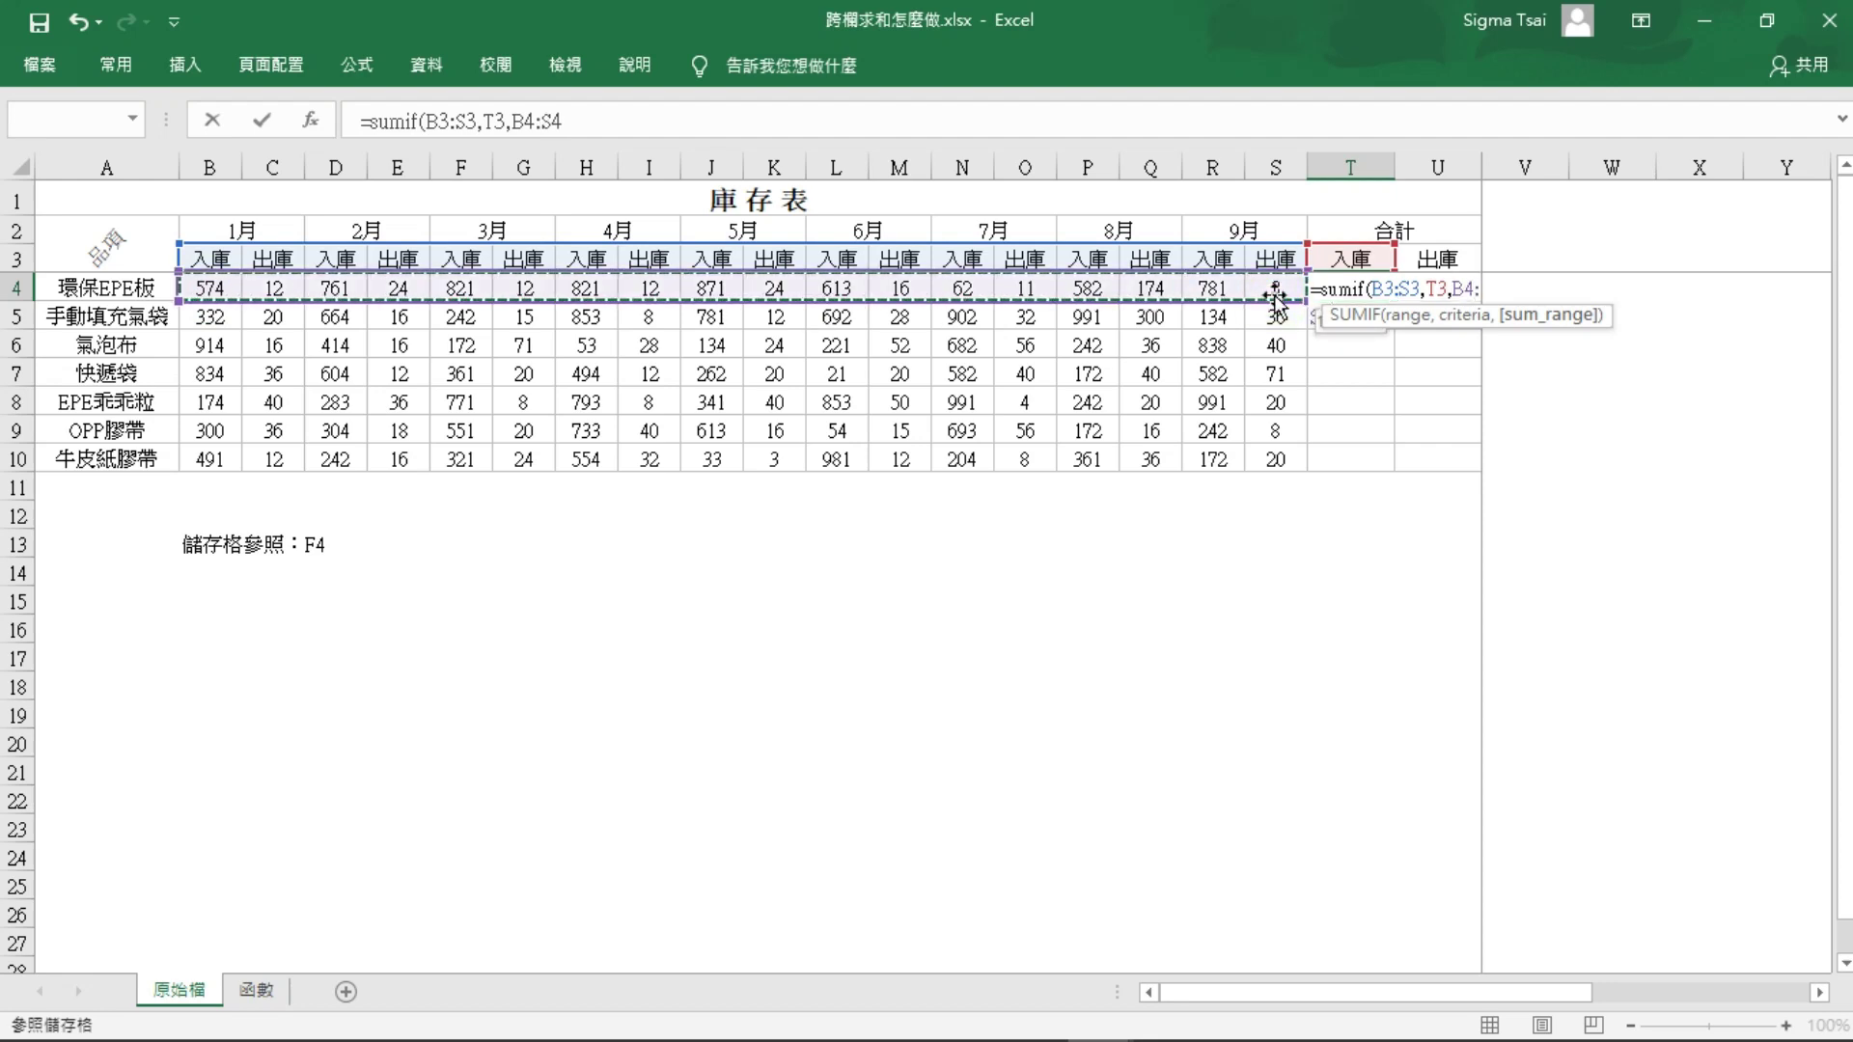
{"action": "type", "text": ")"}
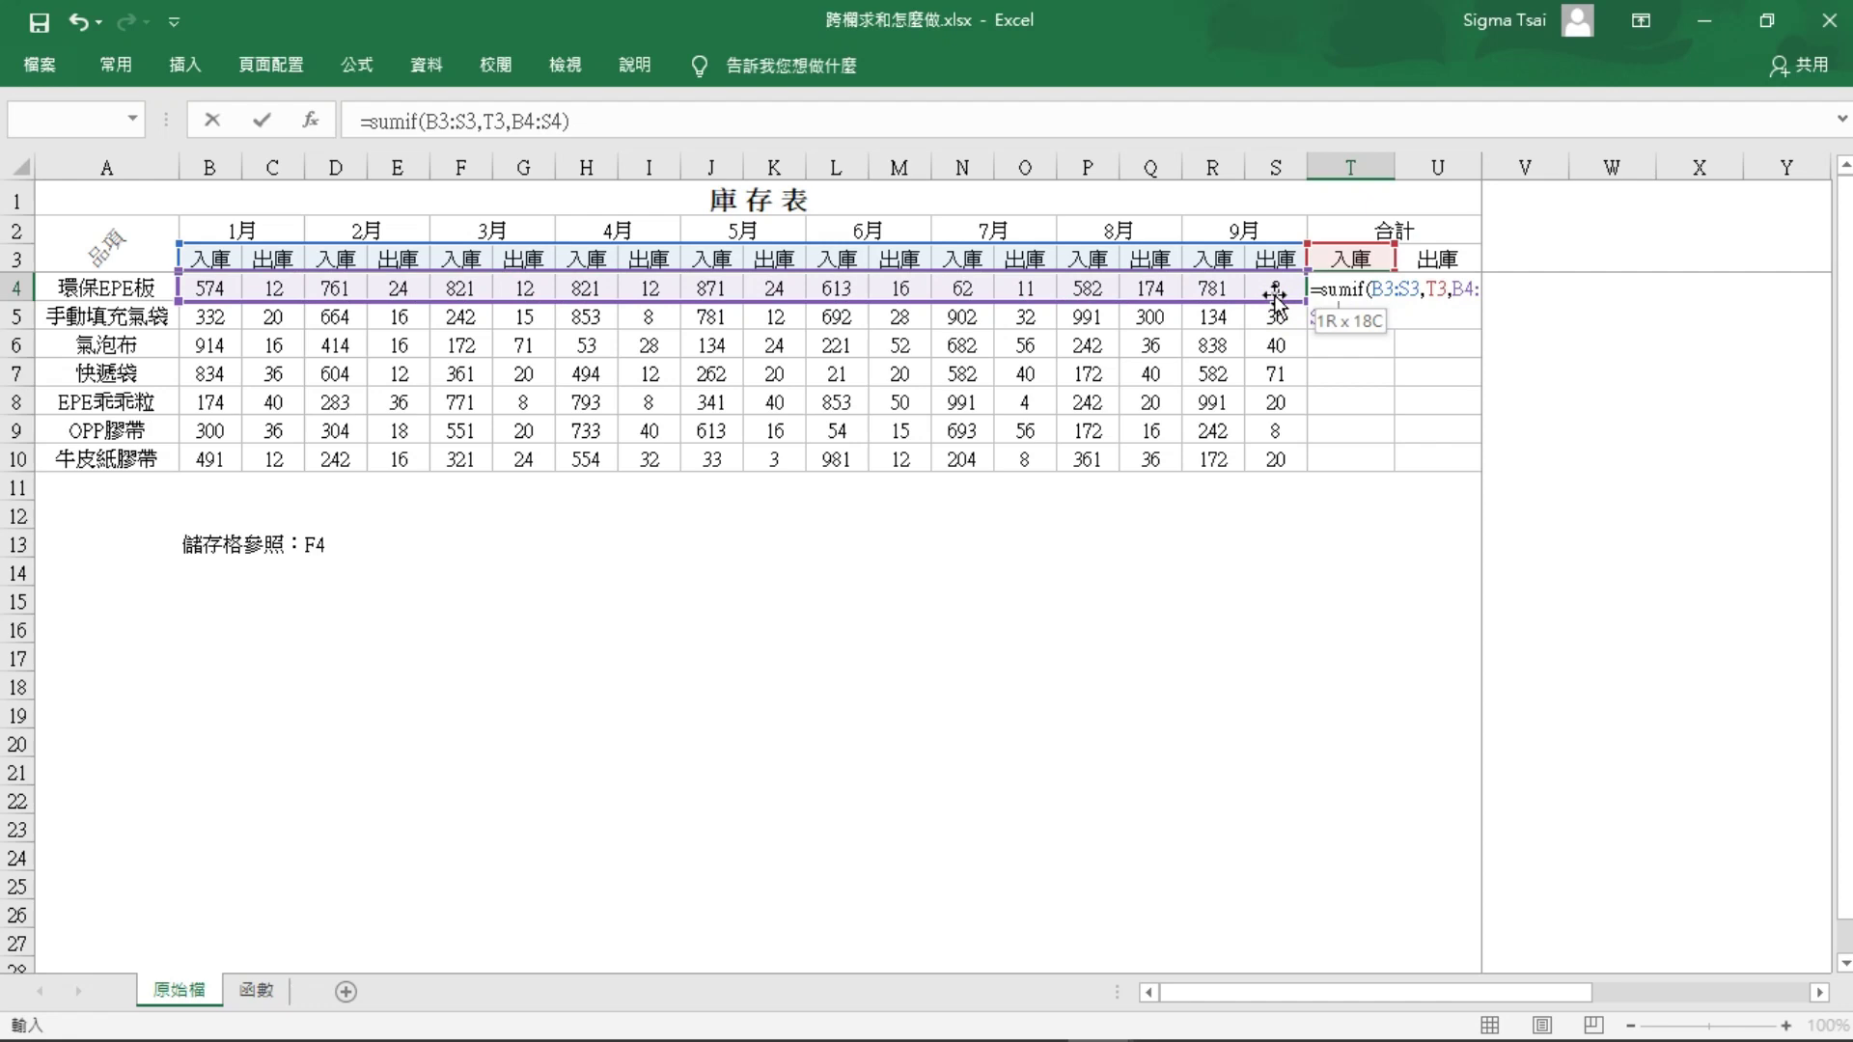
{"action": "left_click_drag", "start_coordinate": [1276, 300], "coordinate": [1275, 294]}
{"action": "key", "text": "Return"}
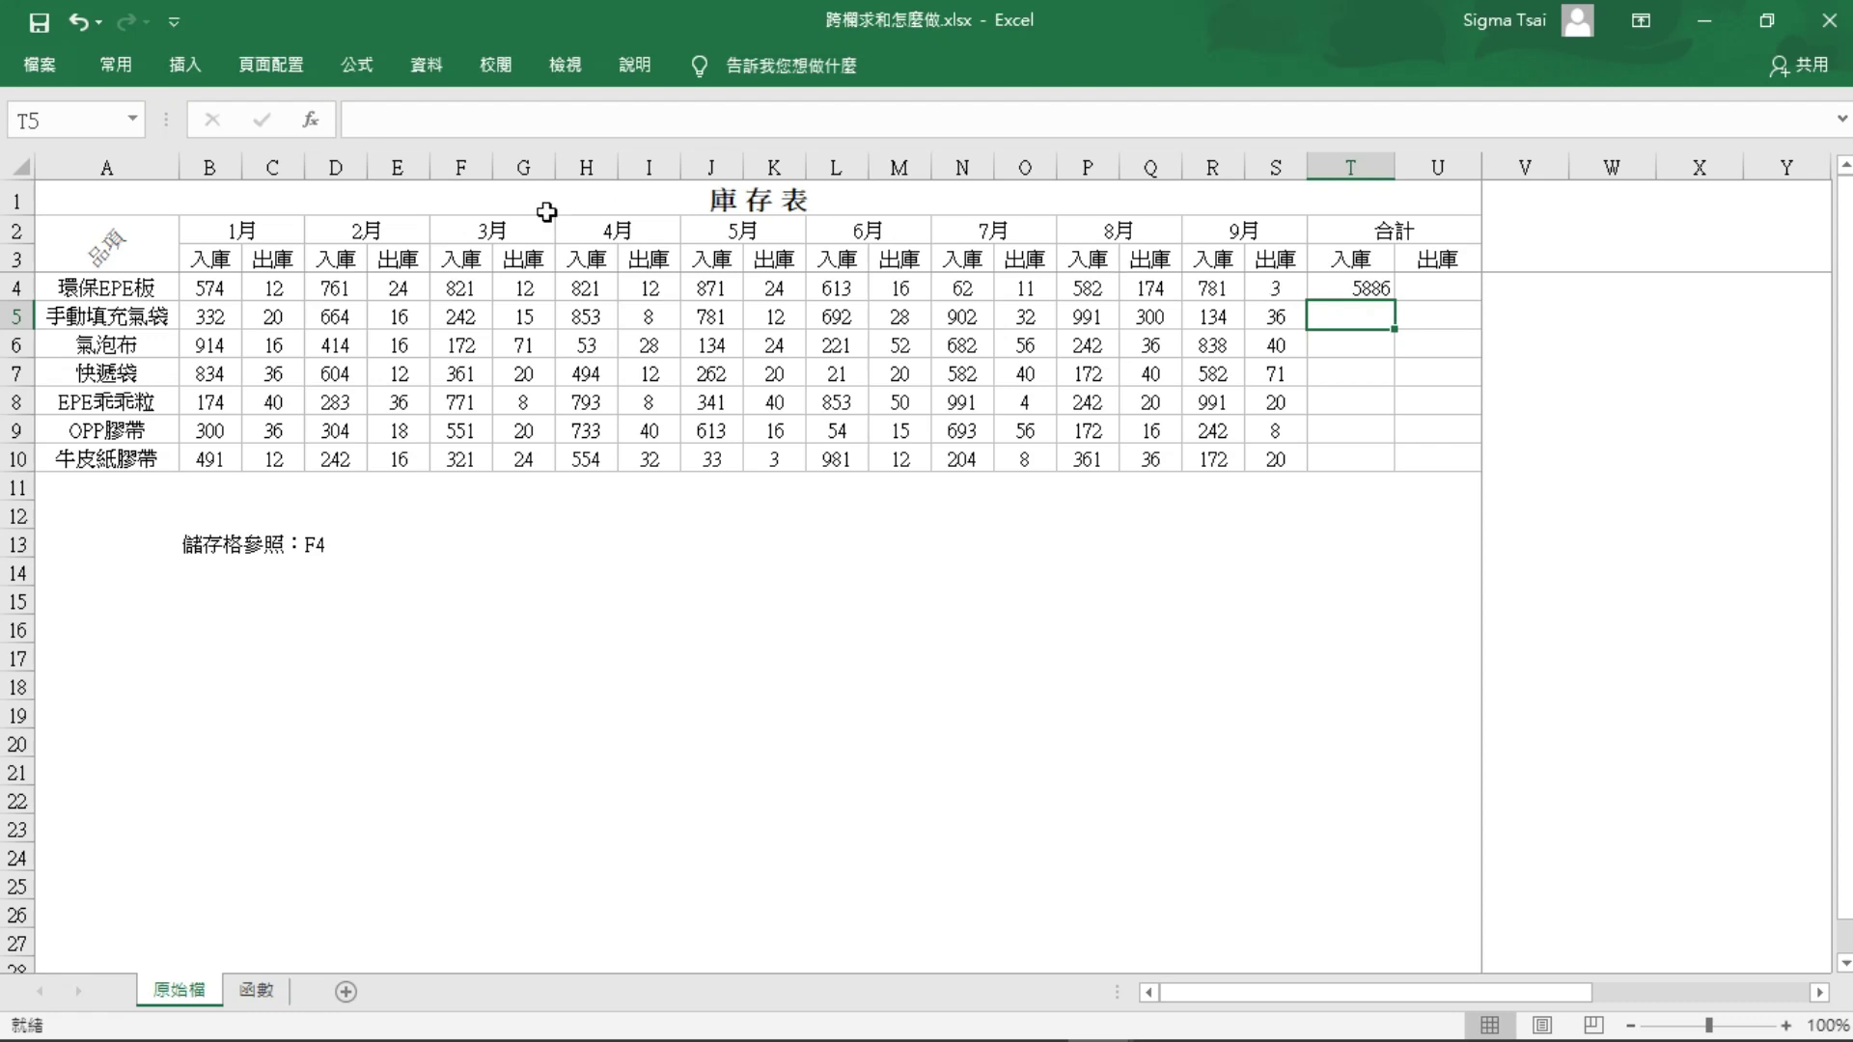
Step: Review the ranges used by the SUMIF formula: headings B3:S3, criterion T3 and sum range B4:S4
{"action": "left_click", "coordinate": [197, 259]}
{"action": "left_click_drag", "start_coordinate": [312, 257], "coordinate": [1264, 260]}
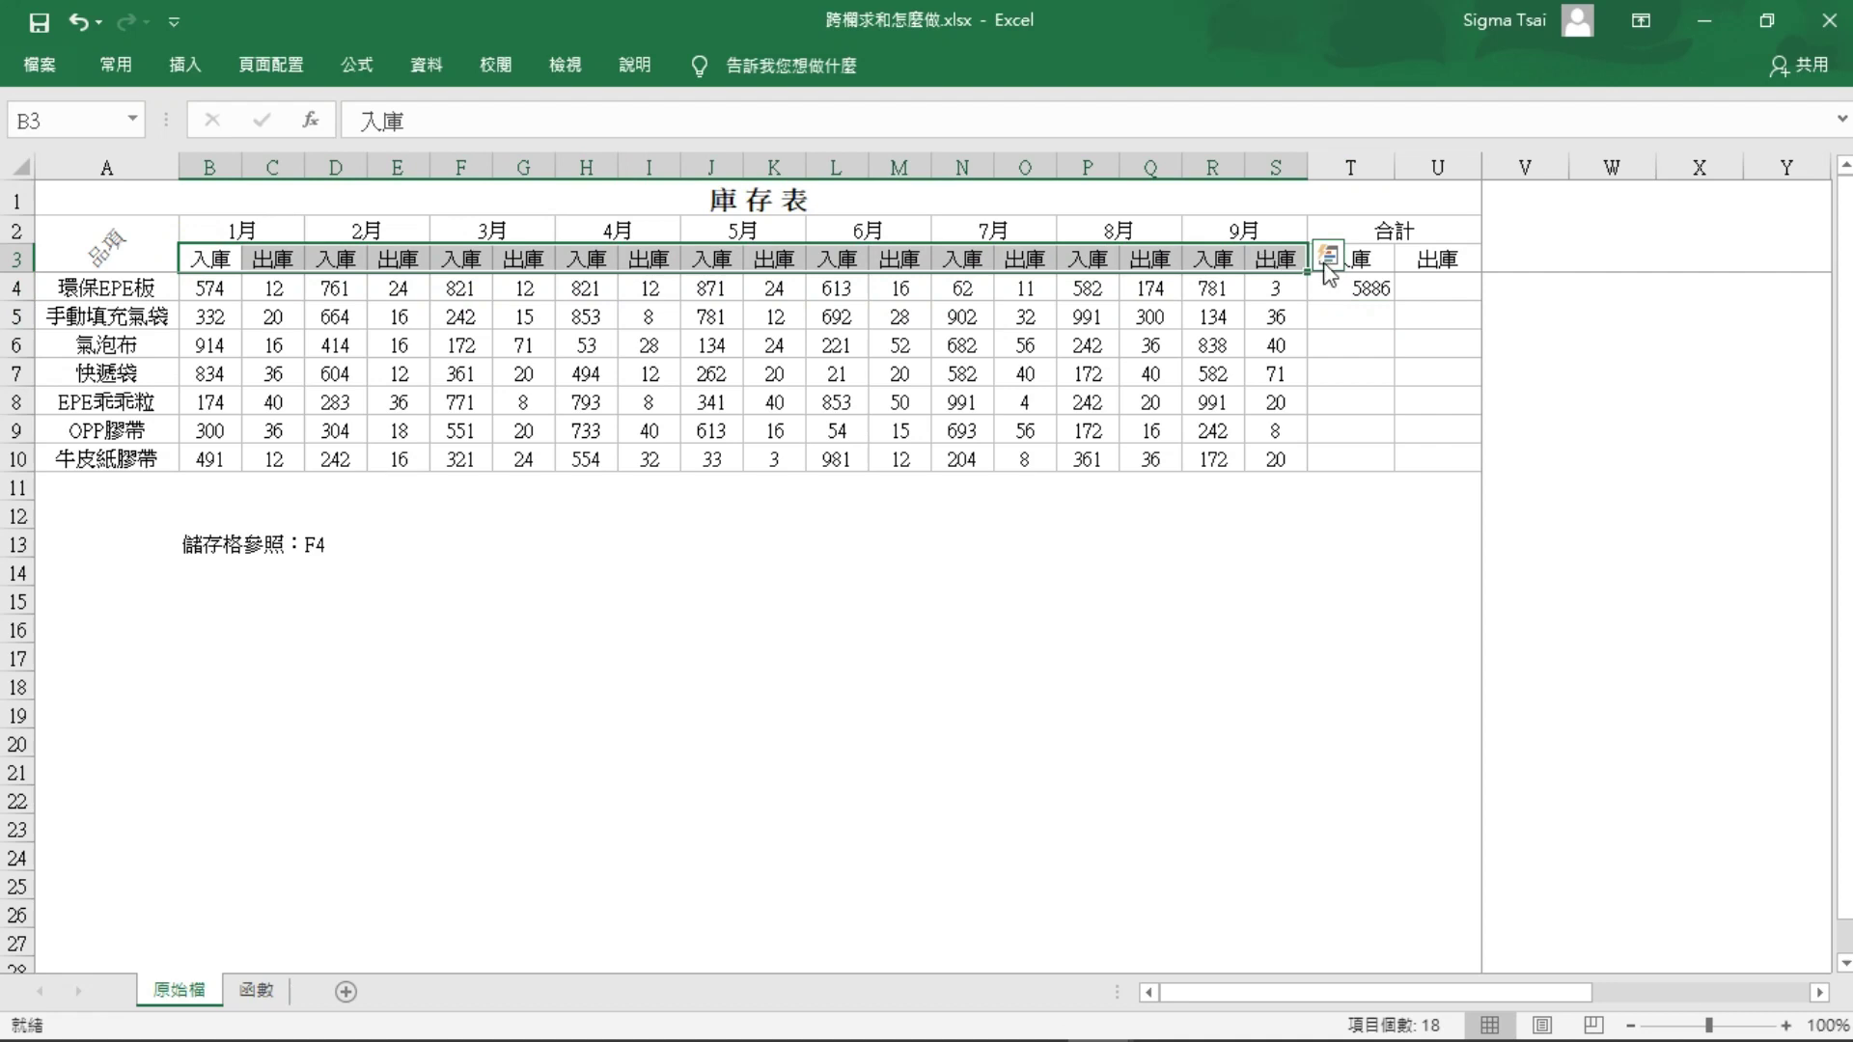
{"action": "left_click", "coordinate": [1364, 259]}
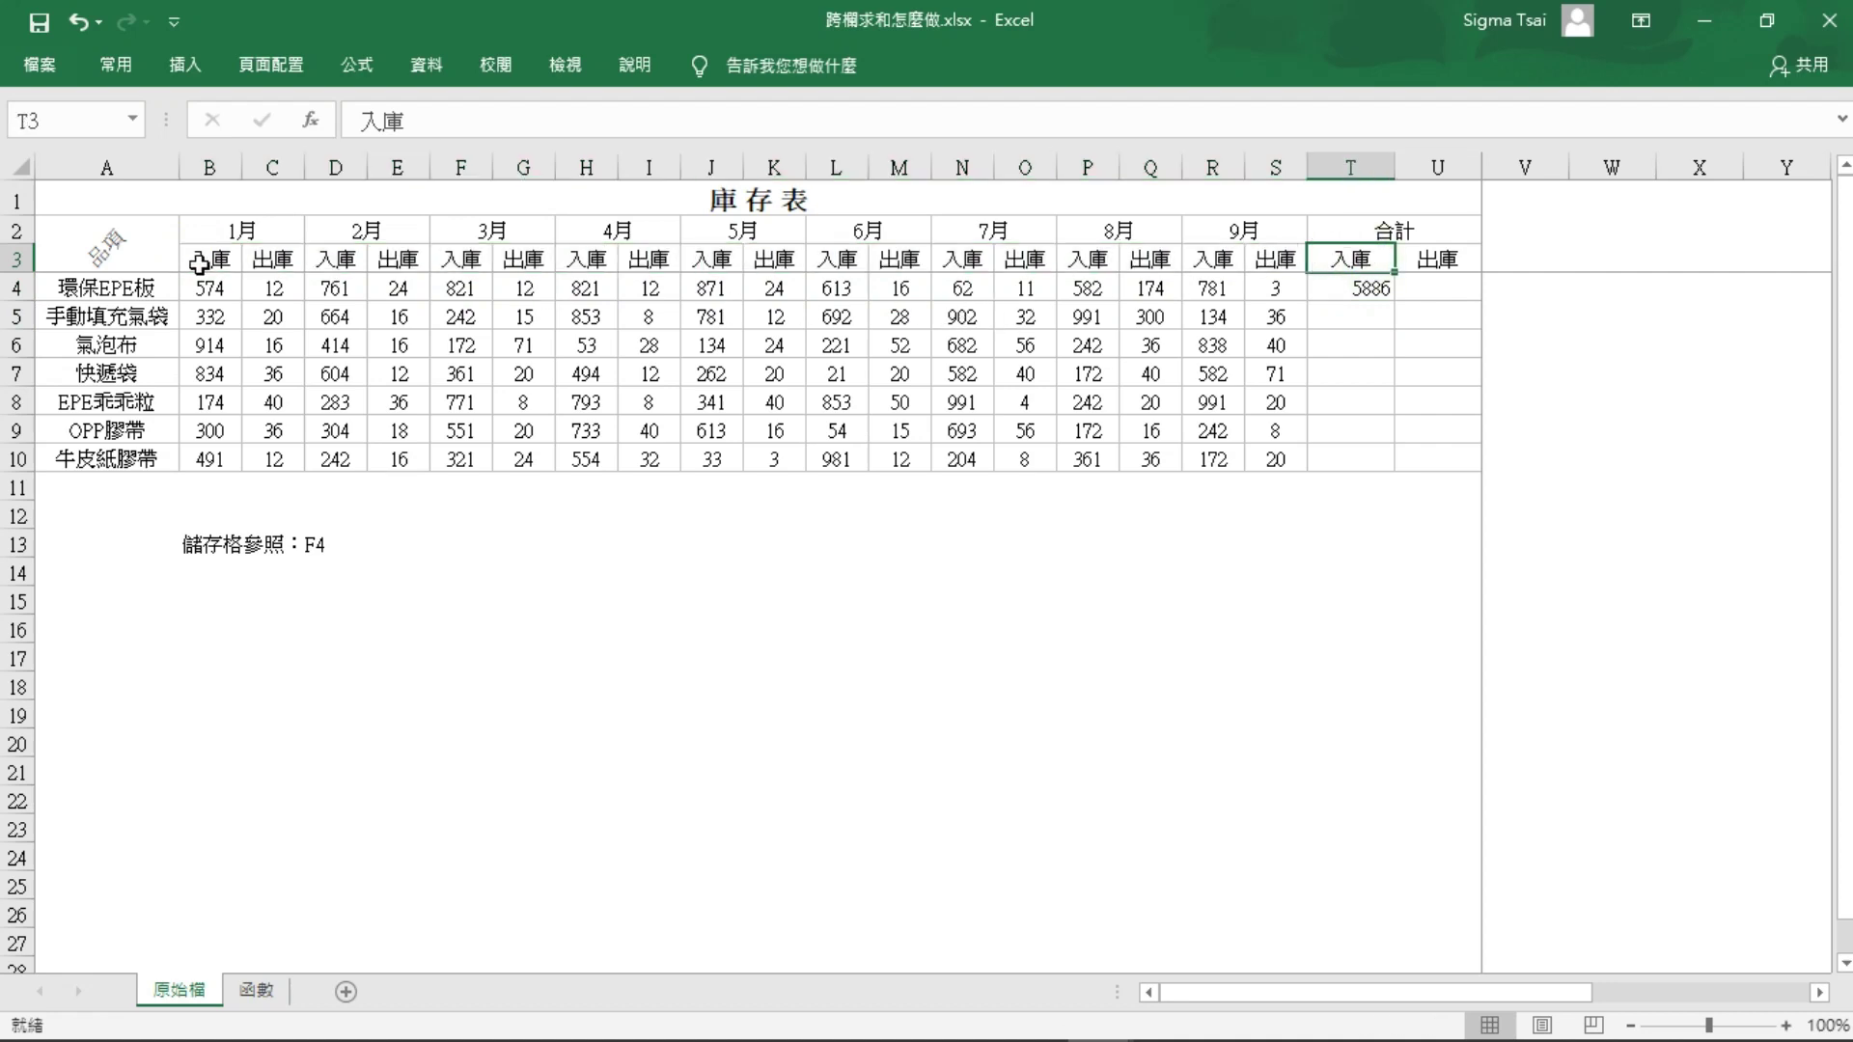
{"action": "left_click_drag", "start_coordinate": [196, 284], "coordinate": [1252, 291]}
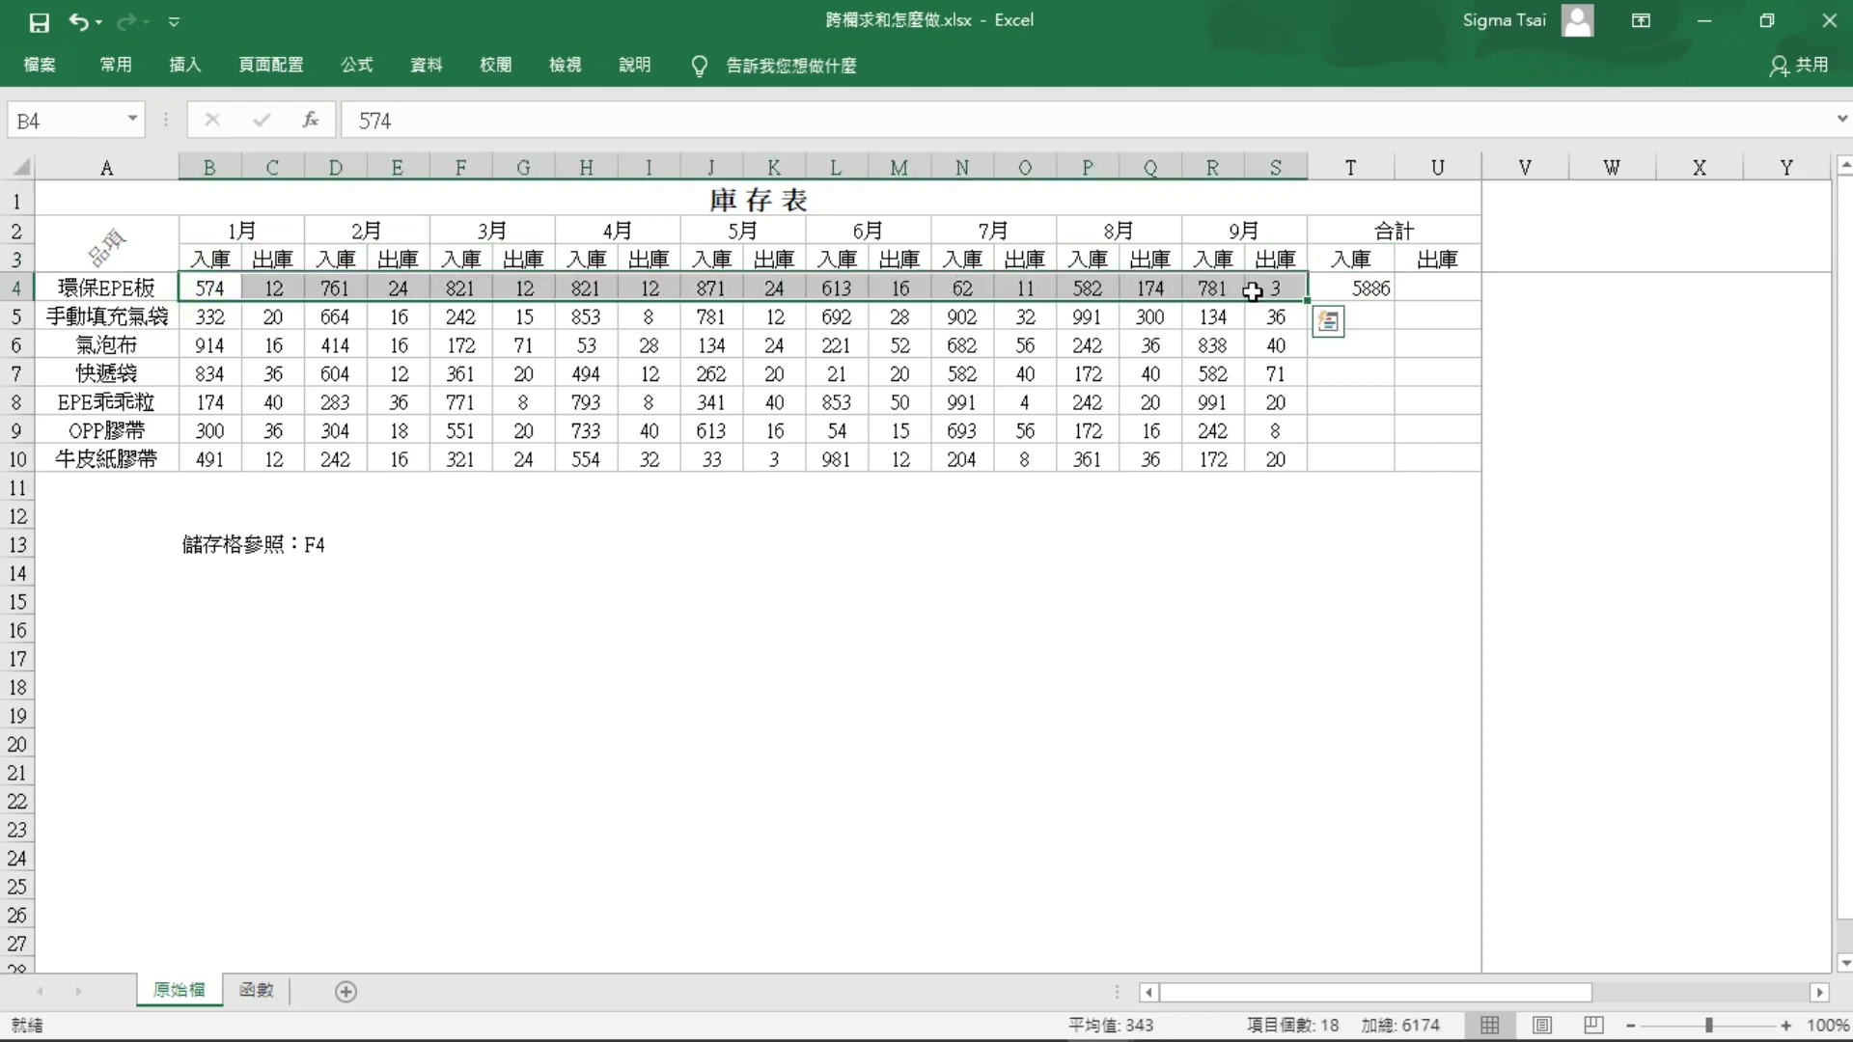
Step: Make the criteria range in T4's SUMIF formula absolute as $B$3:$S$3
{"action": "left_click", "coordinate": [1382, 286]}
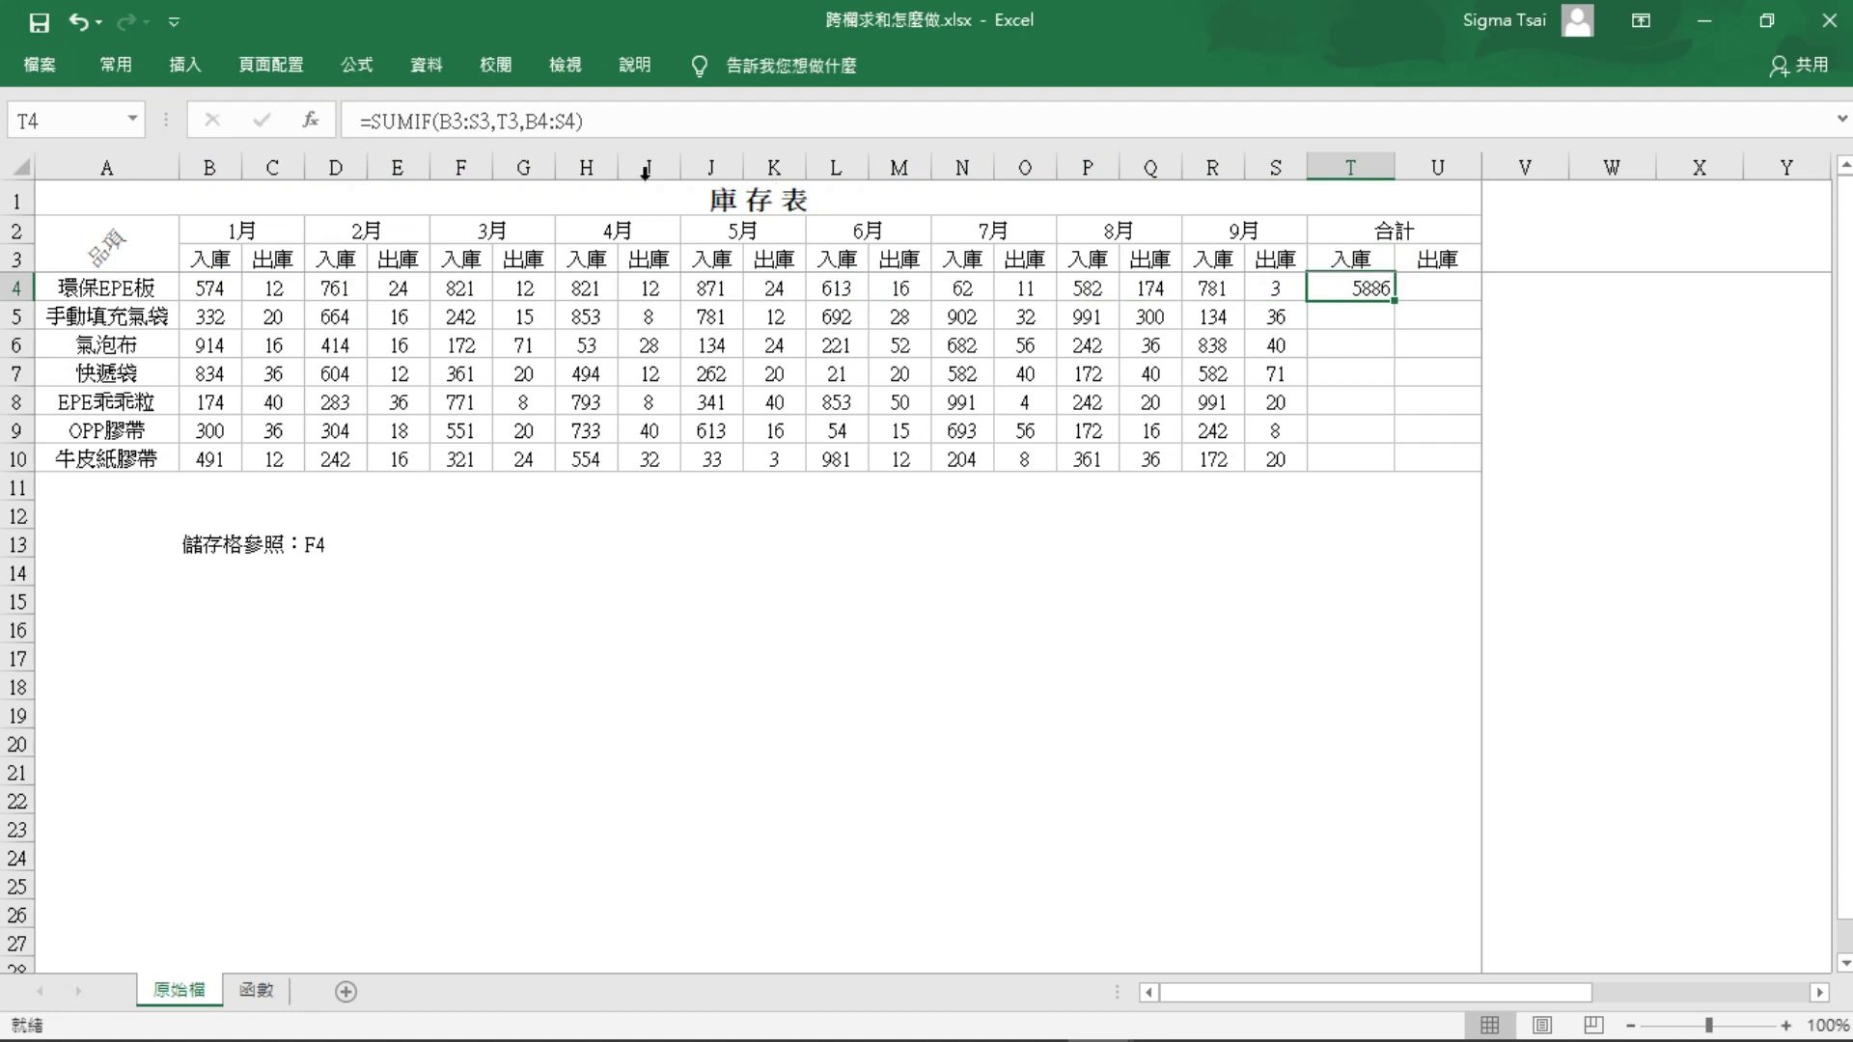
{"action": "left_click", "coordinate": [492, 120]}
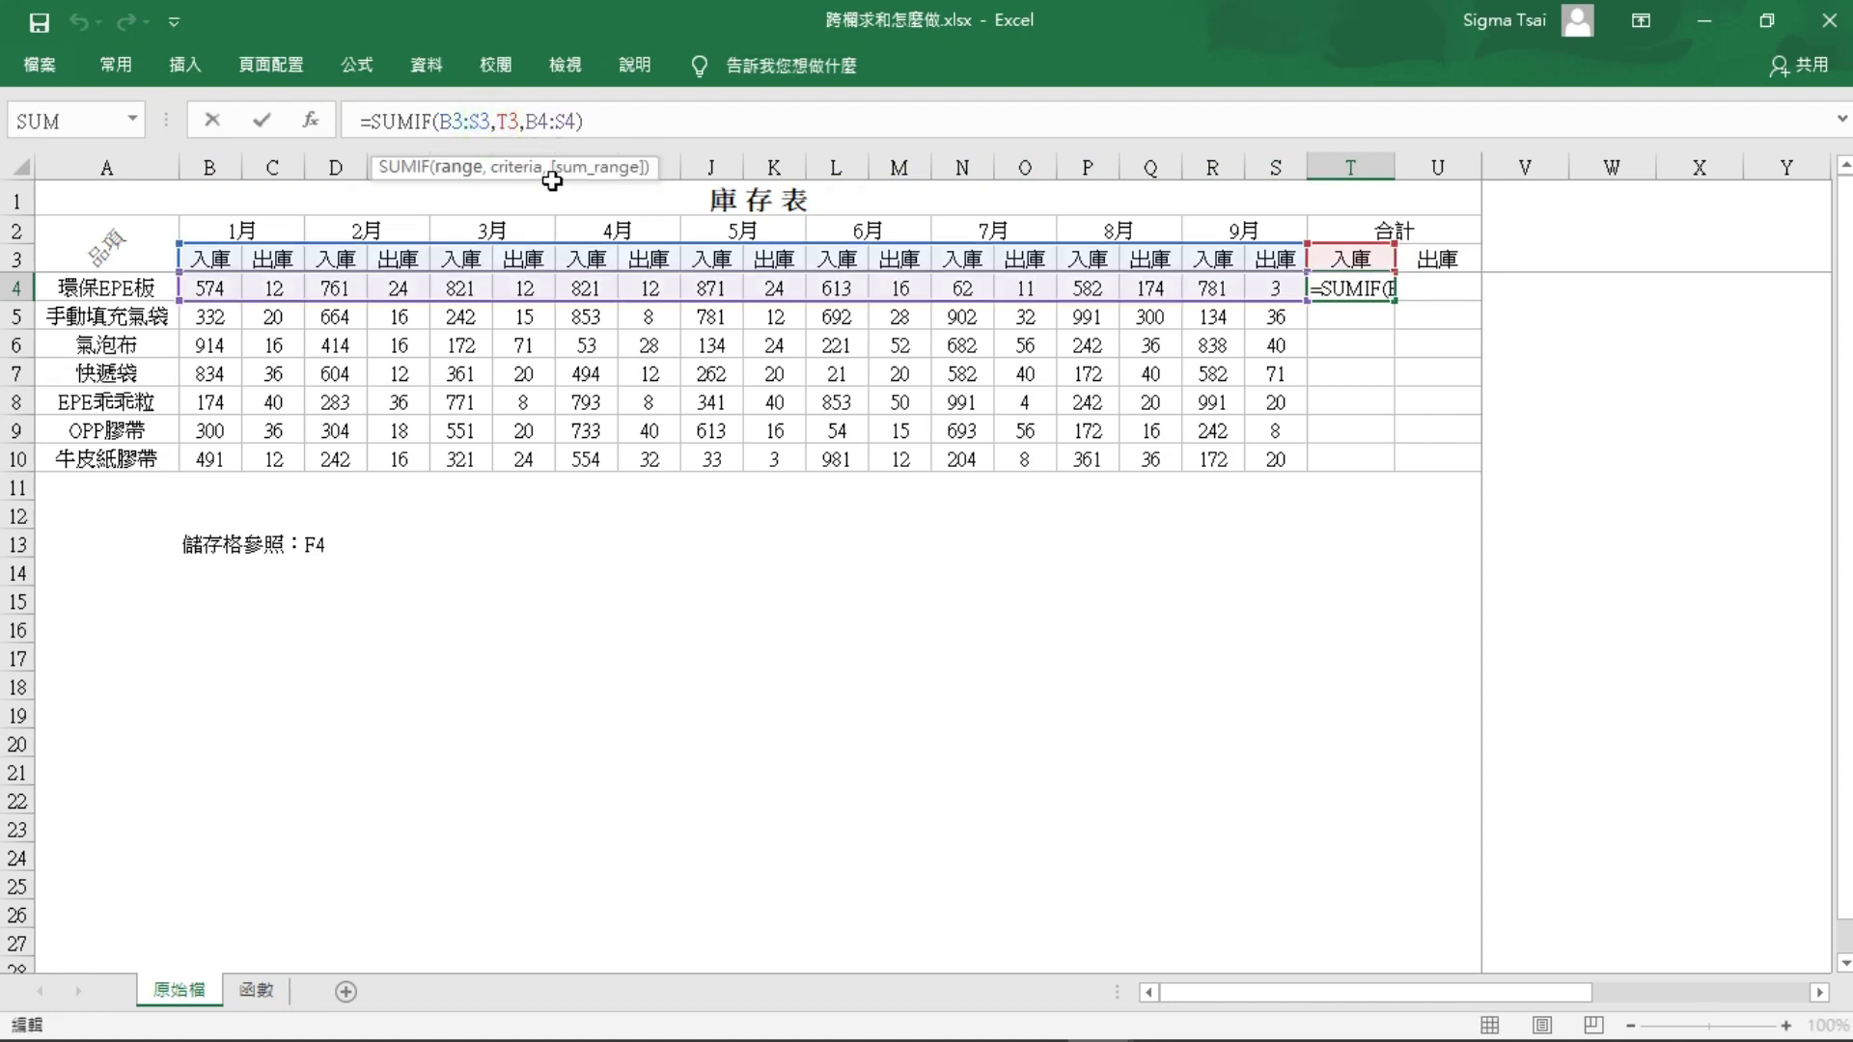
{"action": "key", "text": "shift+Left"}
{"action": "key", "text": "shift+Left"}
{"action": "key", "text": "shift+Left"}
{"action": "key", "text": "shift+Left"}
{"action": "key", "text": "shift+Left"}
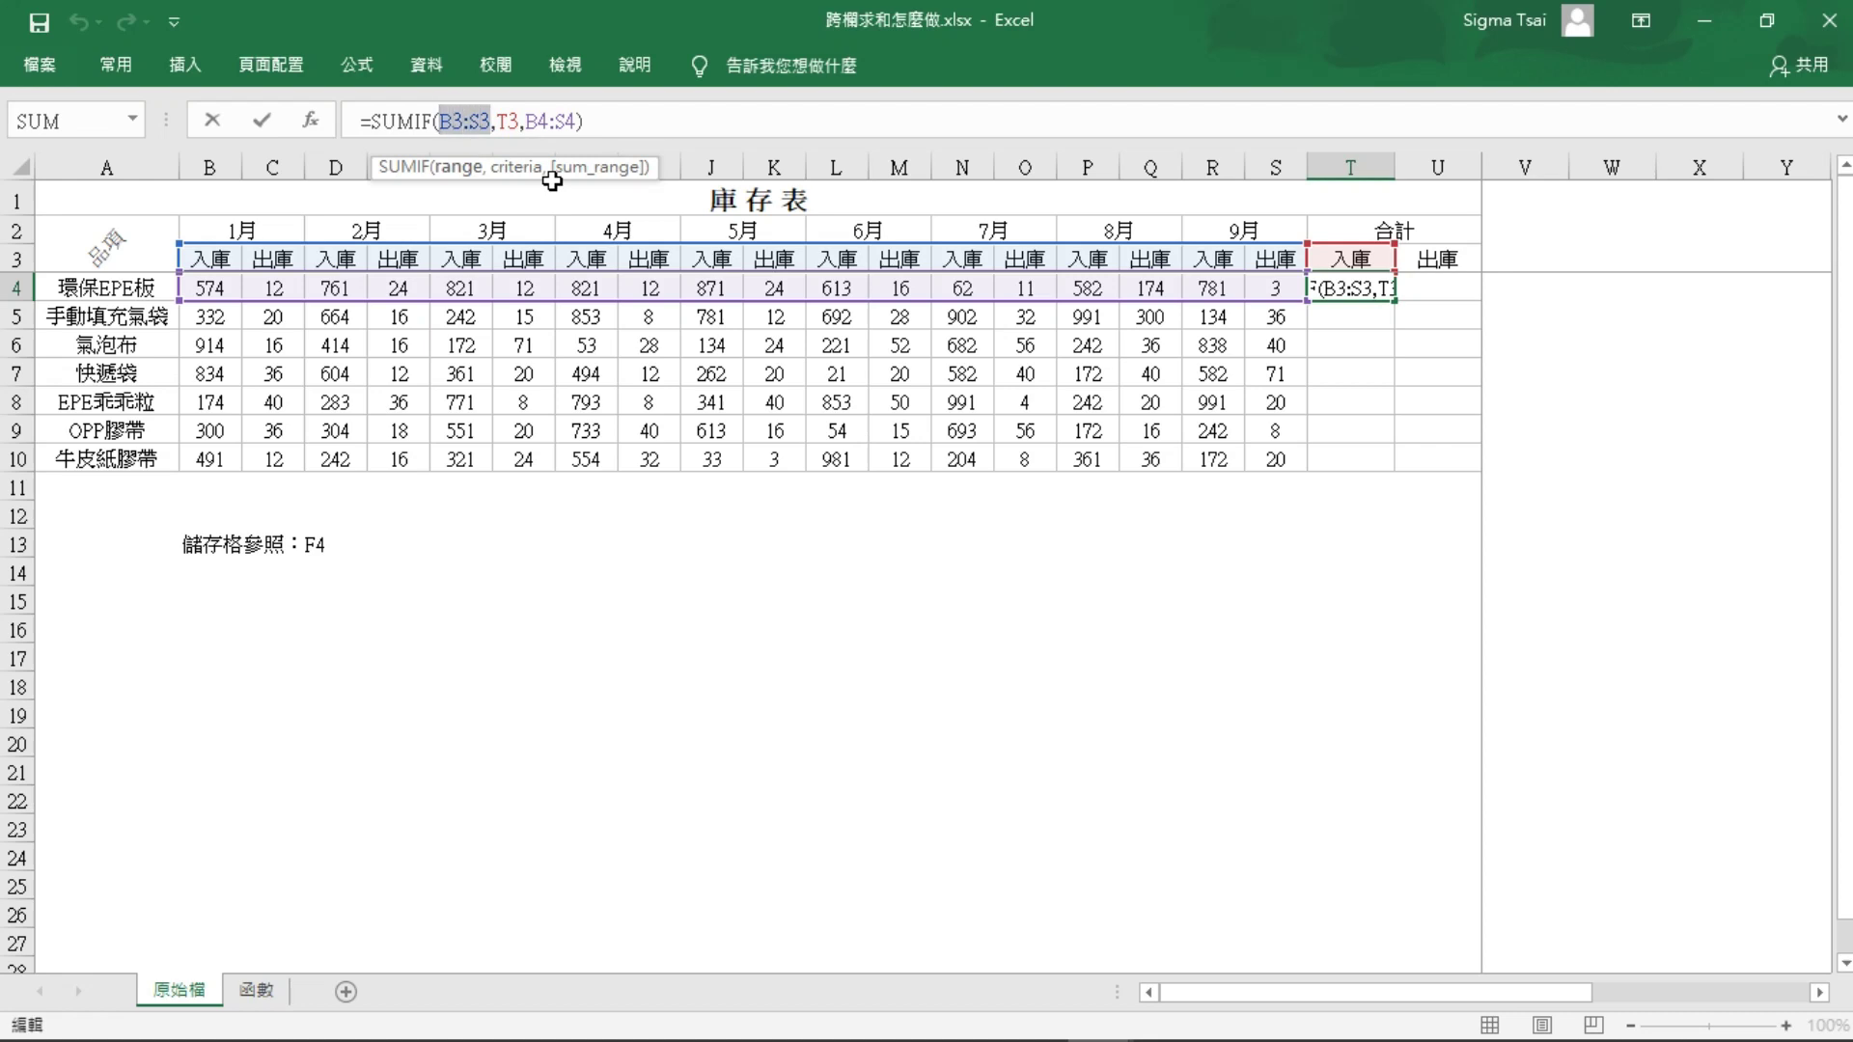
{"action": "key", "text": "F4"}
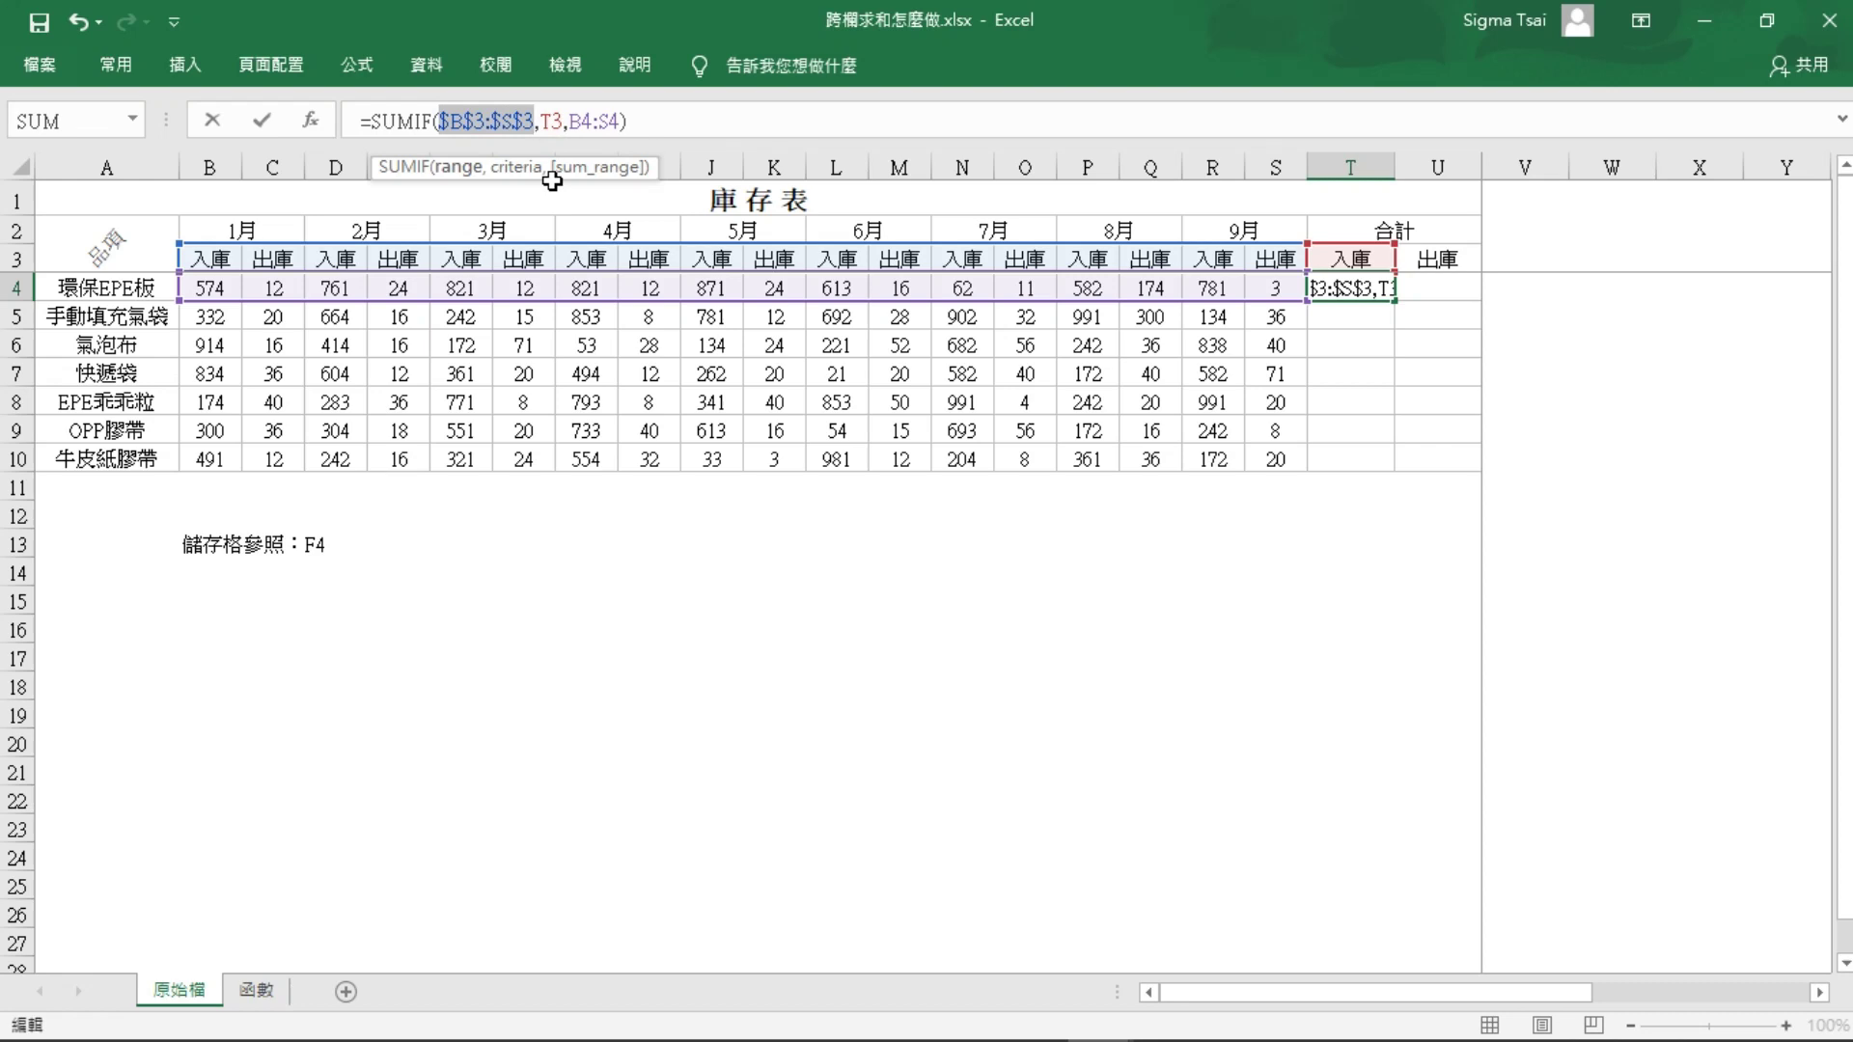
Step: Lock the criterion's row as T$3 and the sum range's first column as $B4 in T4's formula, and commit it
{"action": "left_click", "coordinate": [556, 122]}
{"action": "type", "text": "$"}
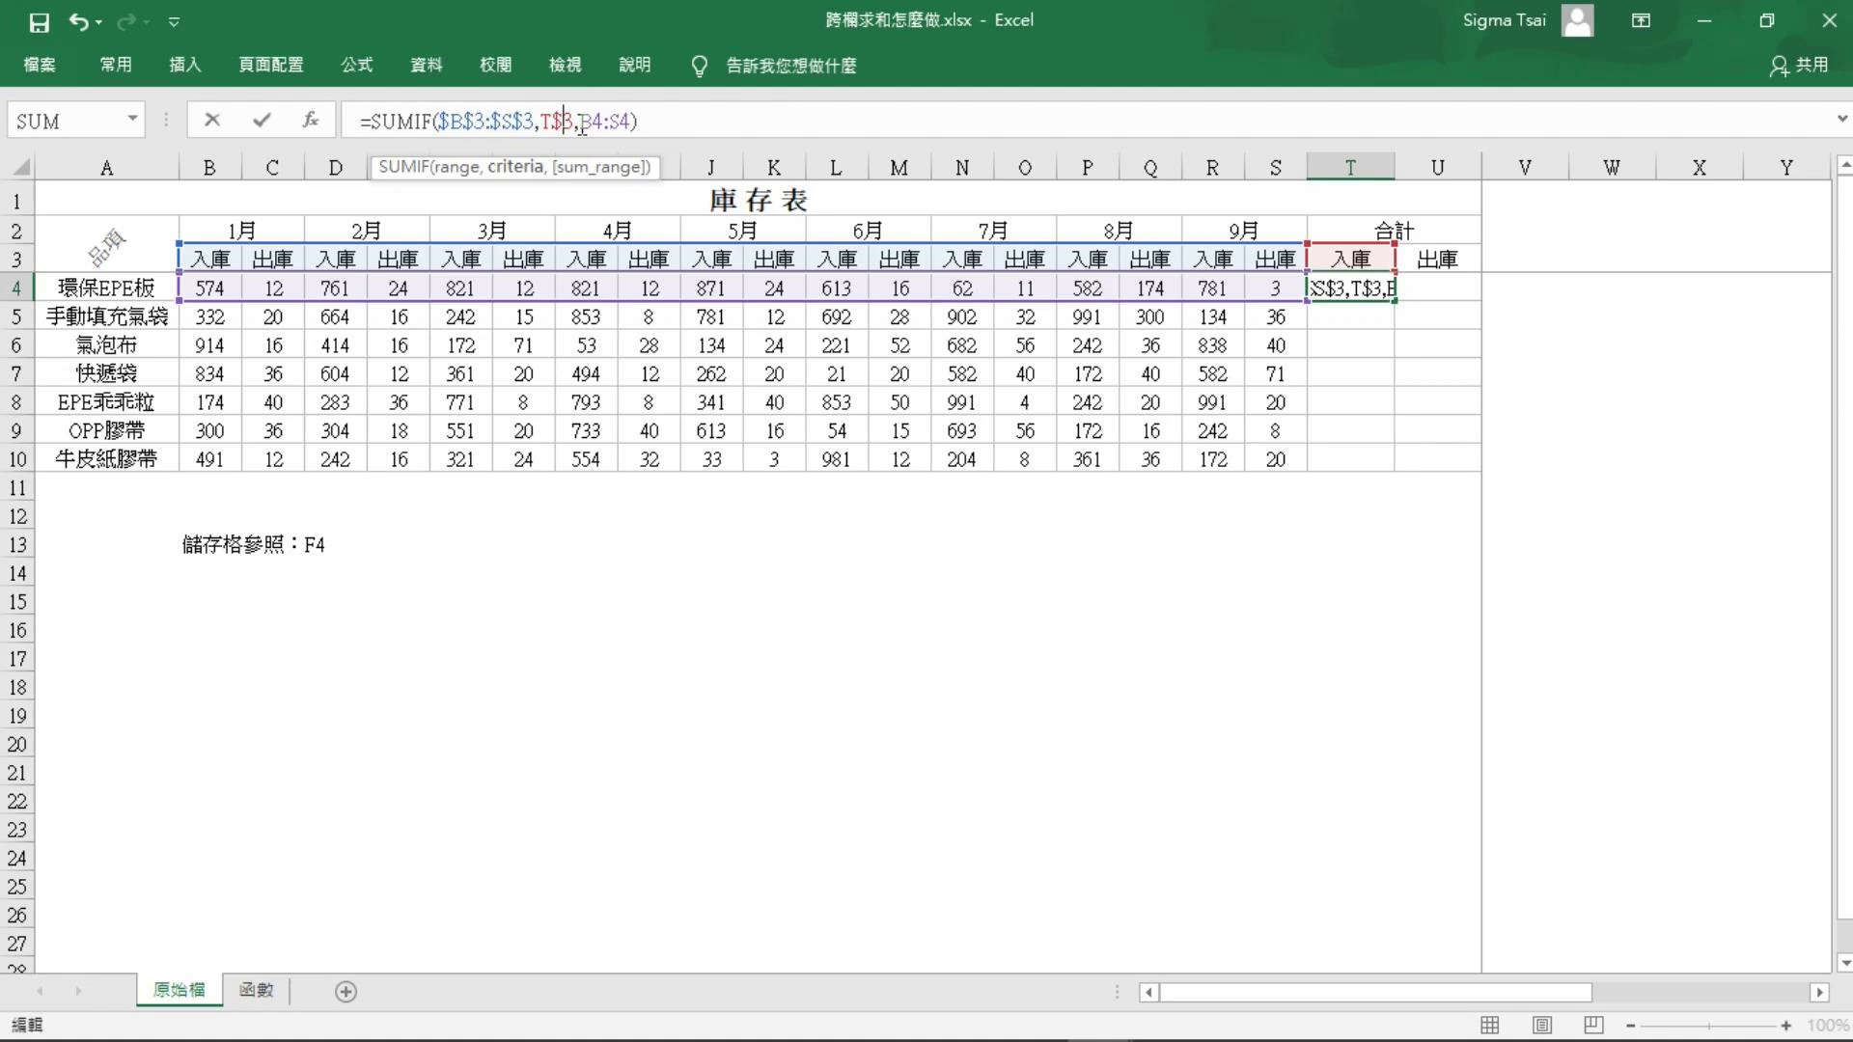
{"action": "left_click", "coordinate": [586, 123]}
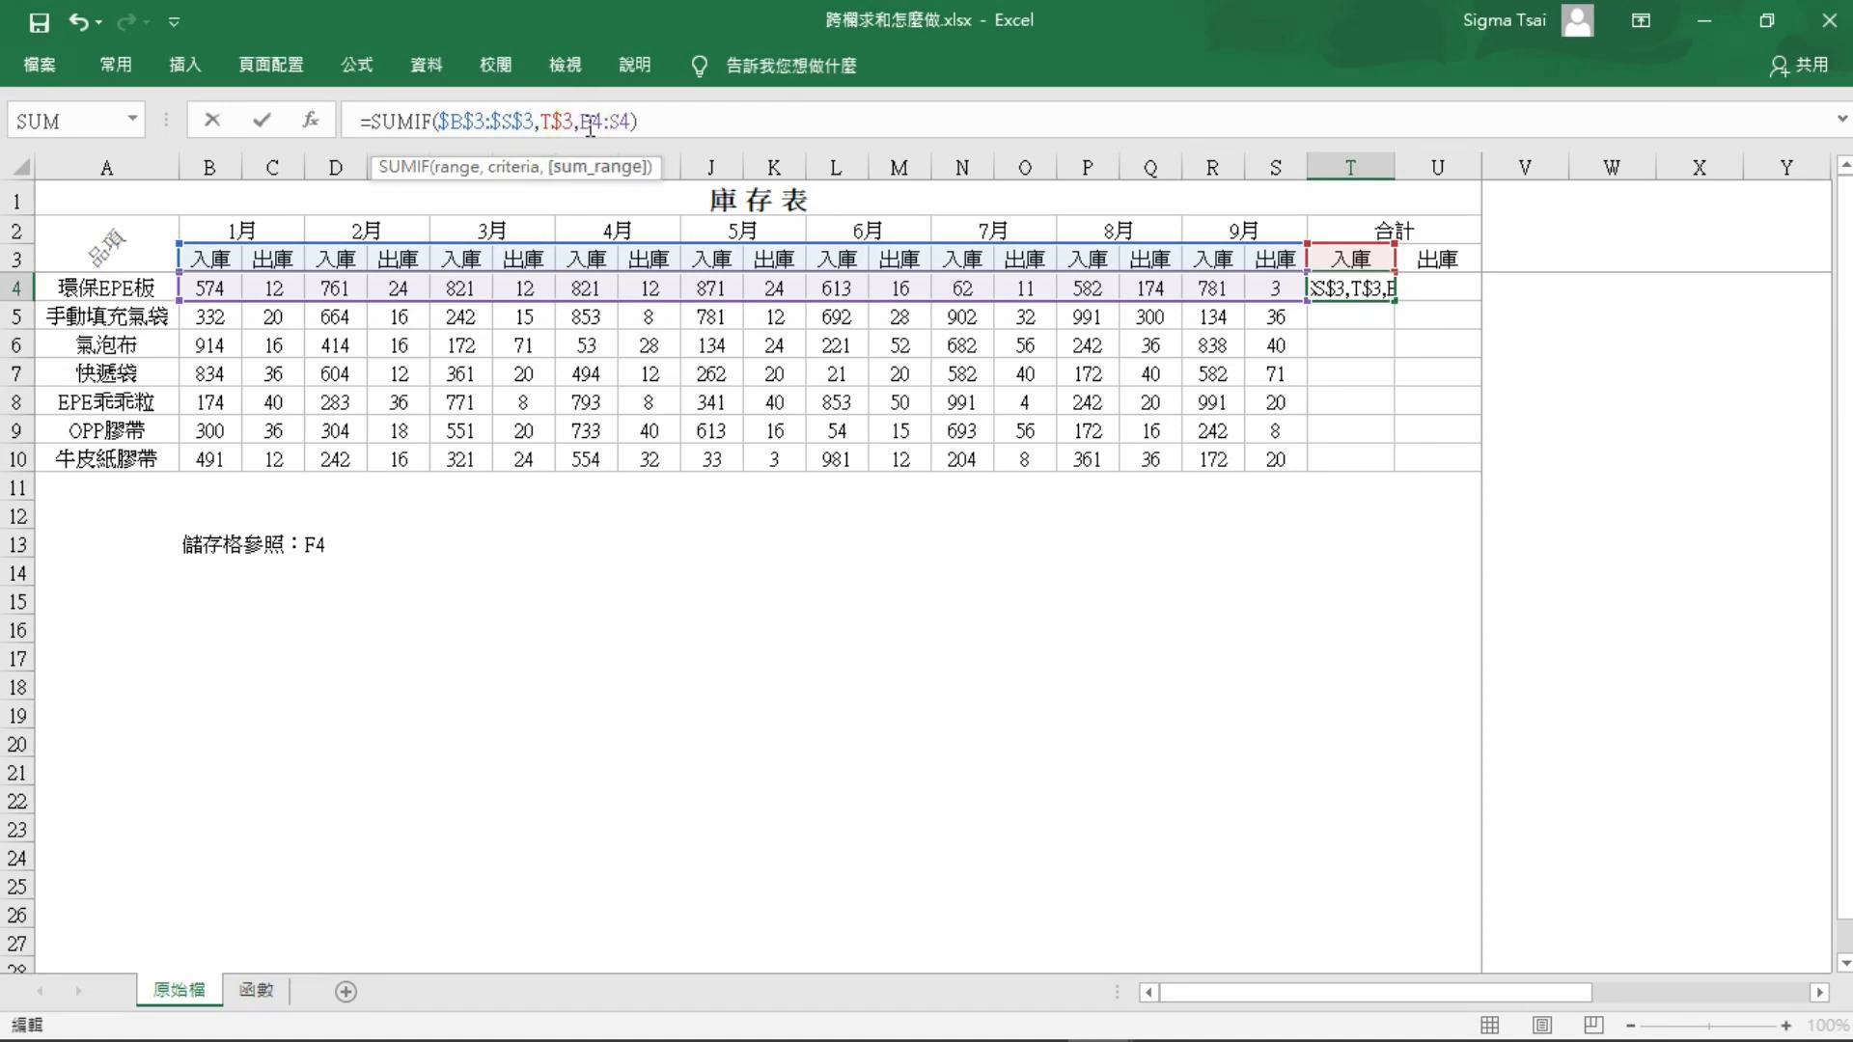
{"action": "type", "text": "$"}
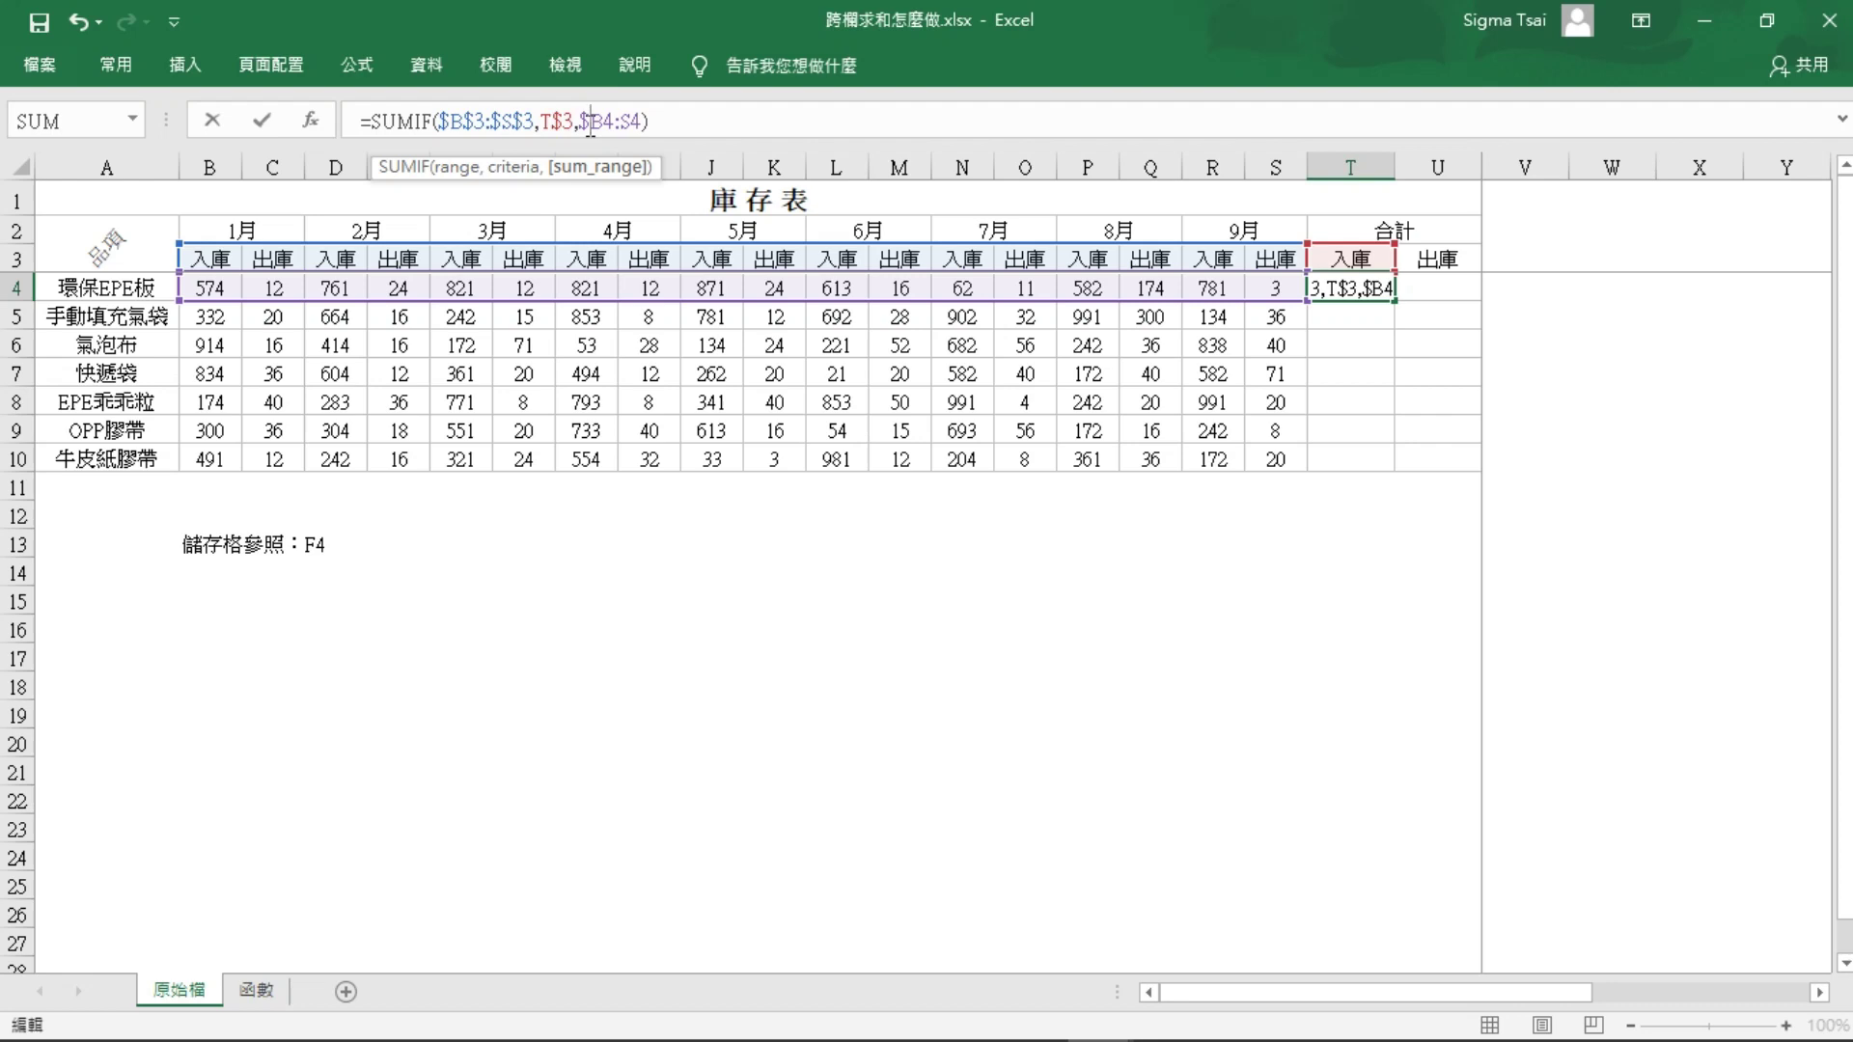
{"action": "key", "text": "ctrl+Return"}
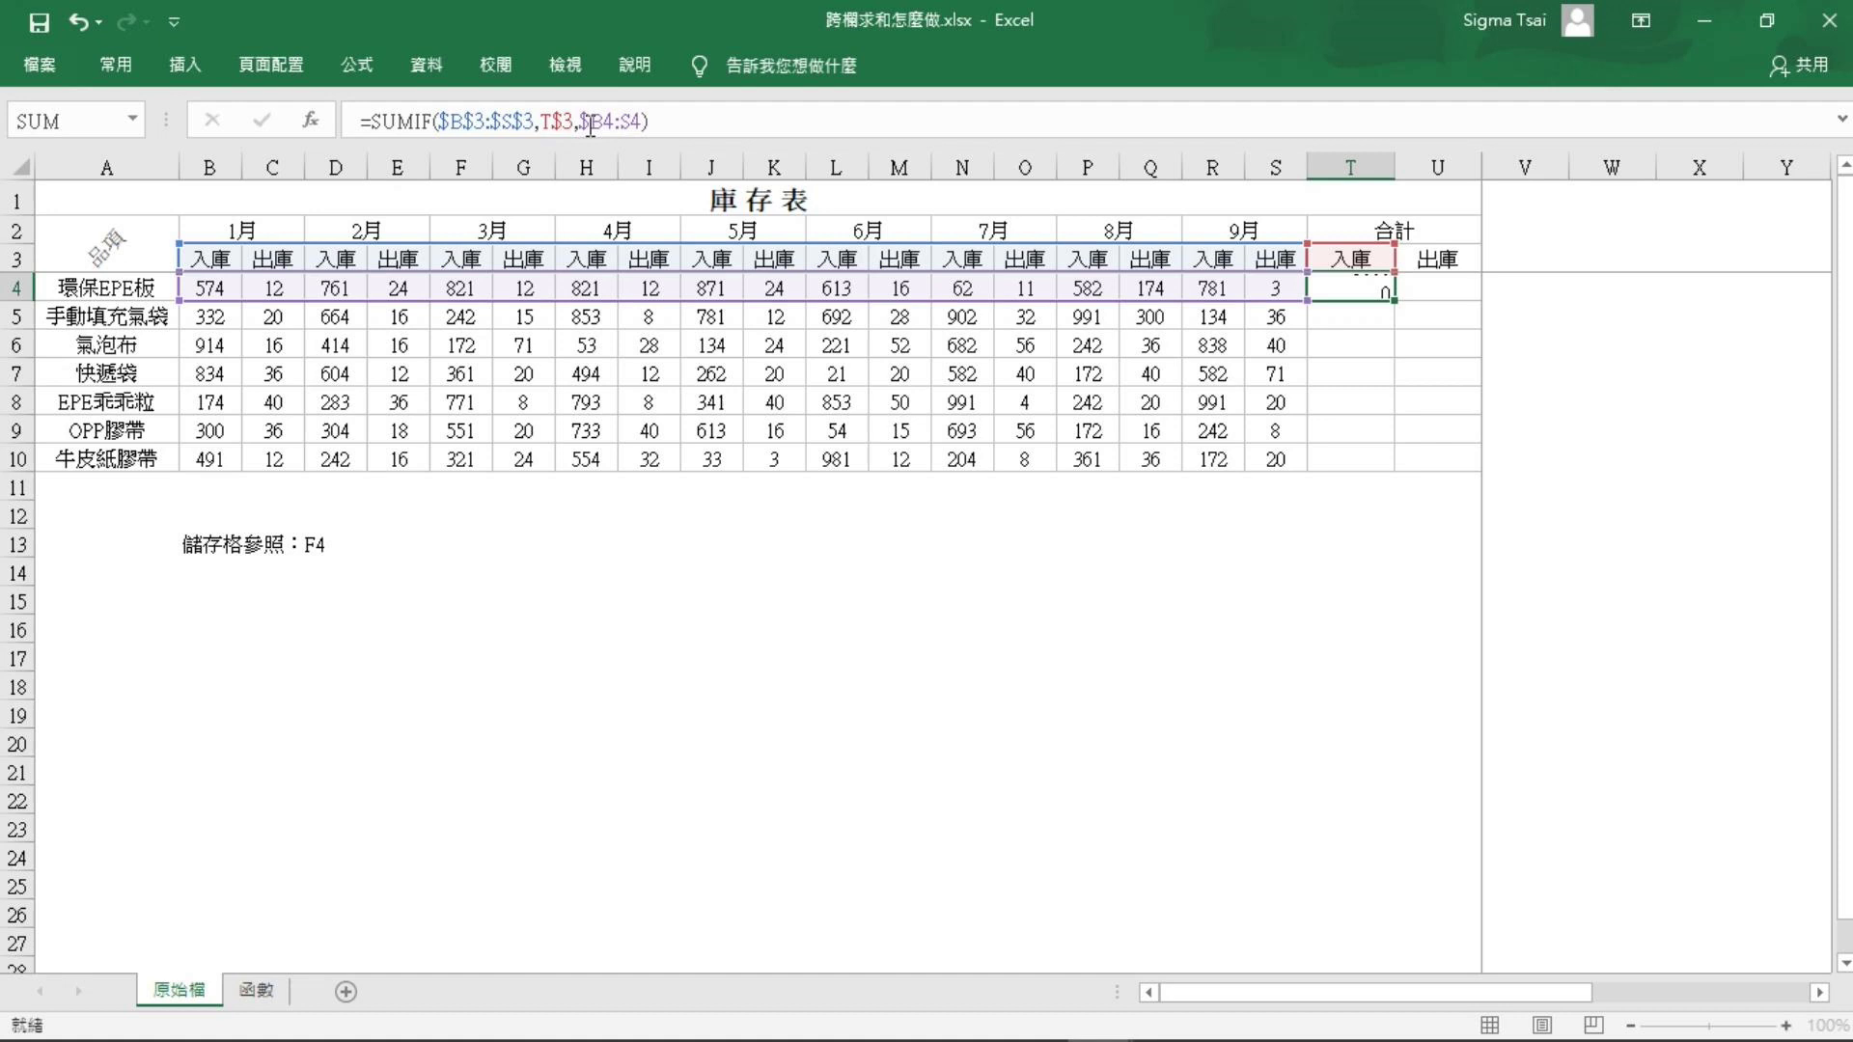
{"action": "key", "text": "Return"}
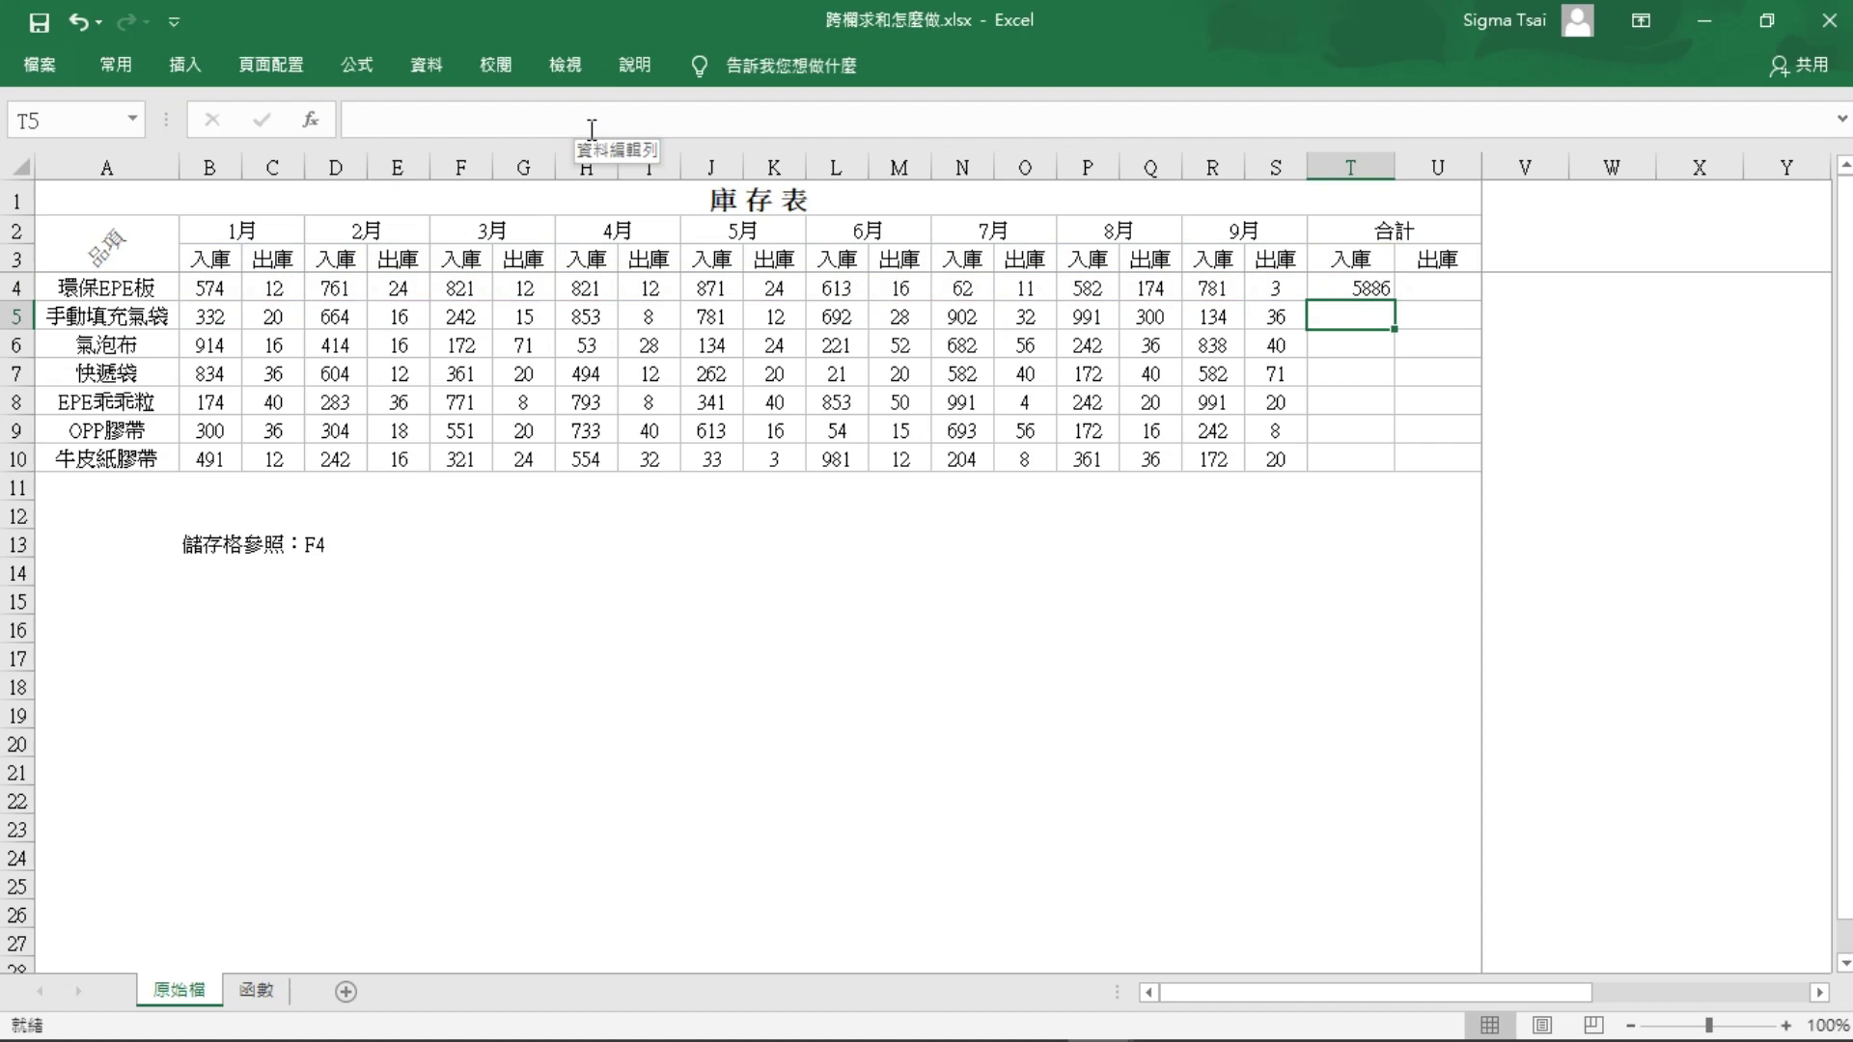
Step: Fill the T4 formula down to T10 and across to column U for the 入庫 and 出庫 totals
{"action": "left_click", "coordinate": [1387, 292]}
{"action": "left_click_drag", "start_coordinate": [1390, 299], "coordinate": [1389, 473]}
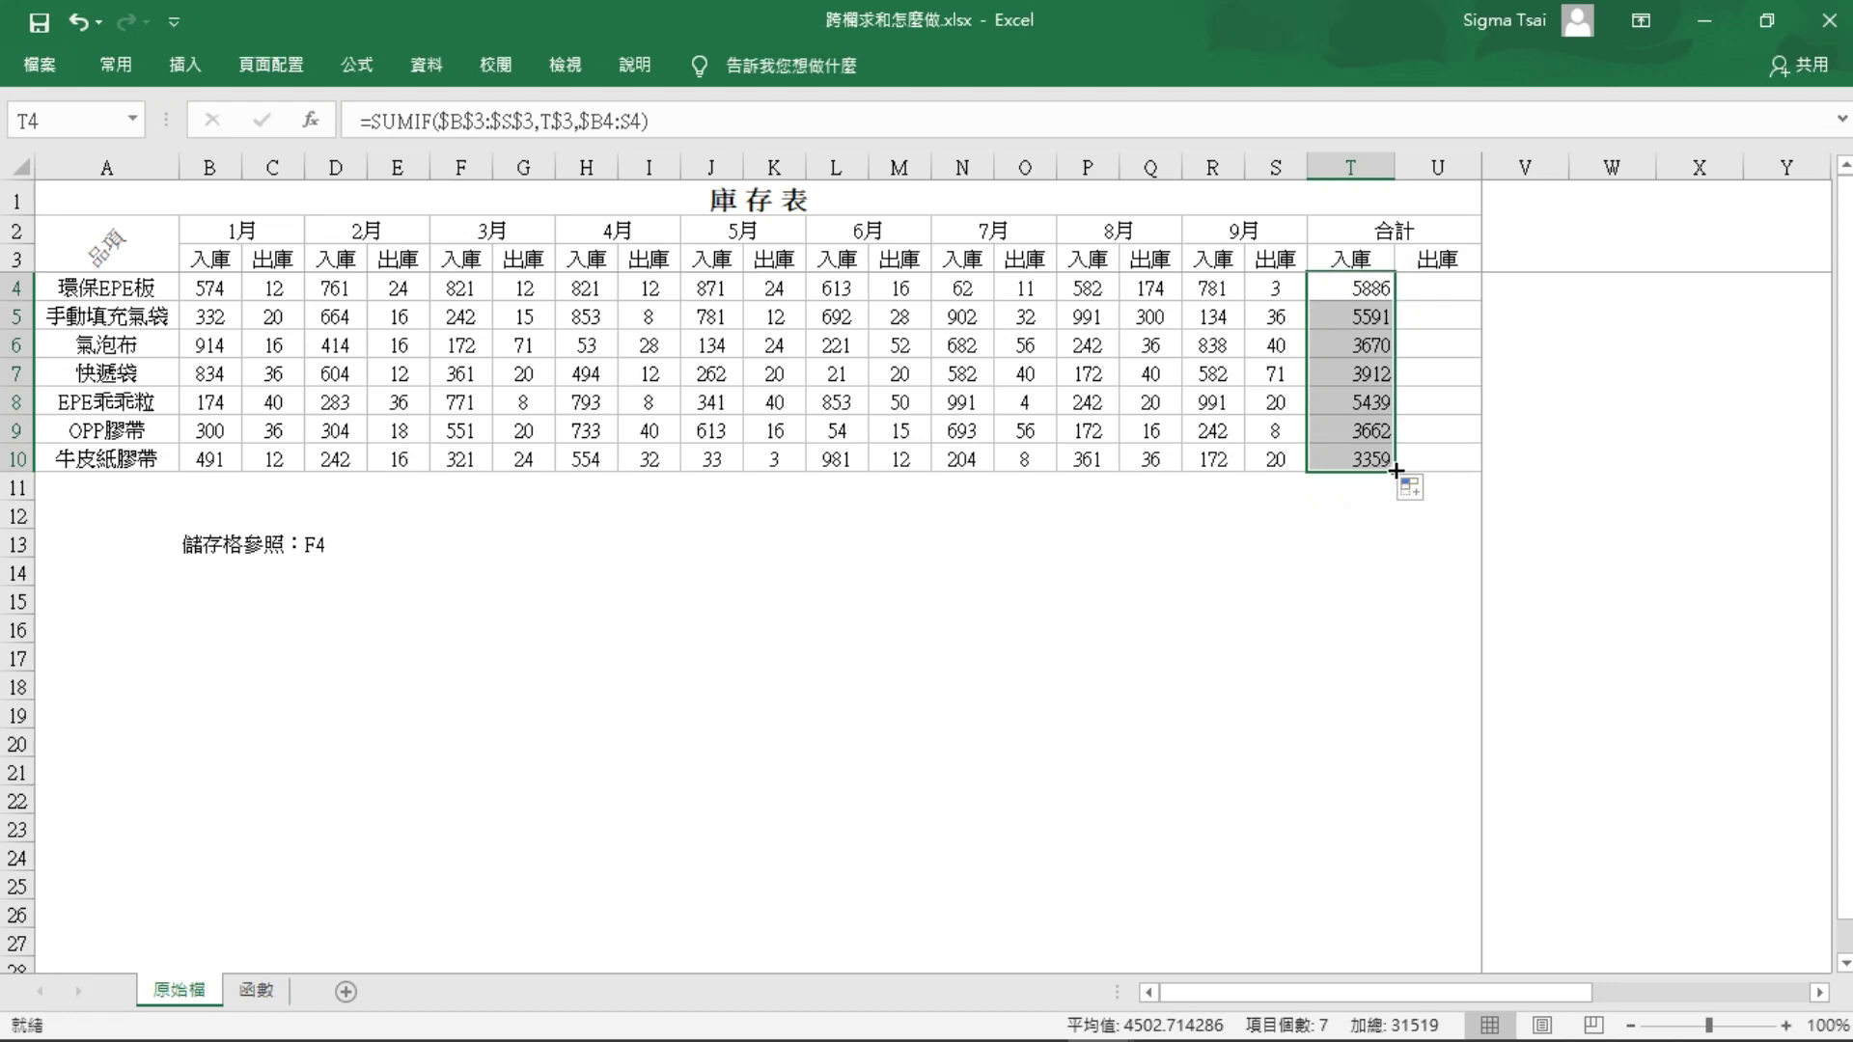
{"action": "left_click_drag", "start_coordinate": [1396, 469], "coordinate": [1458, 473]}
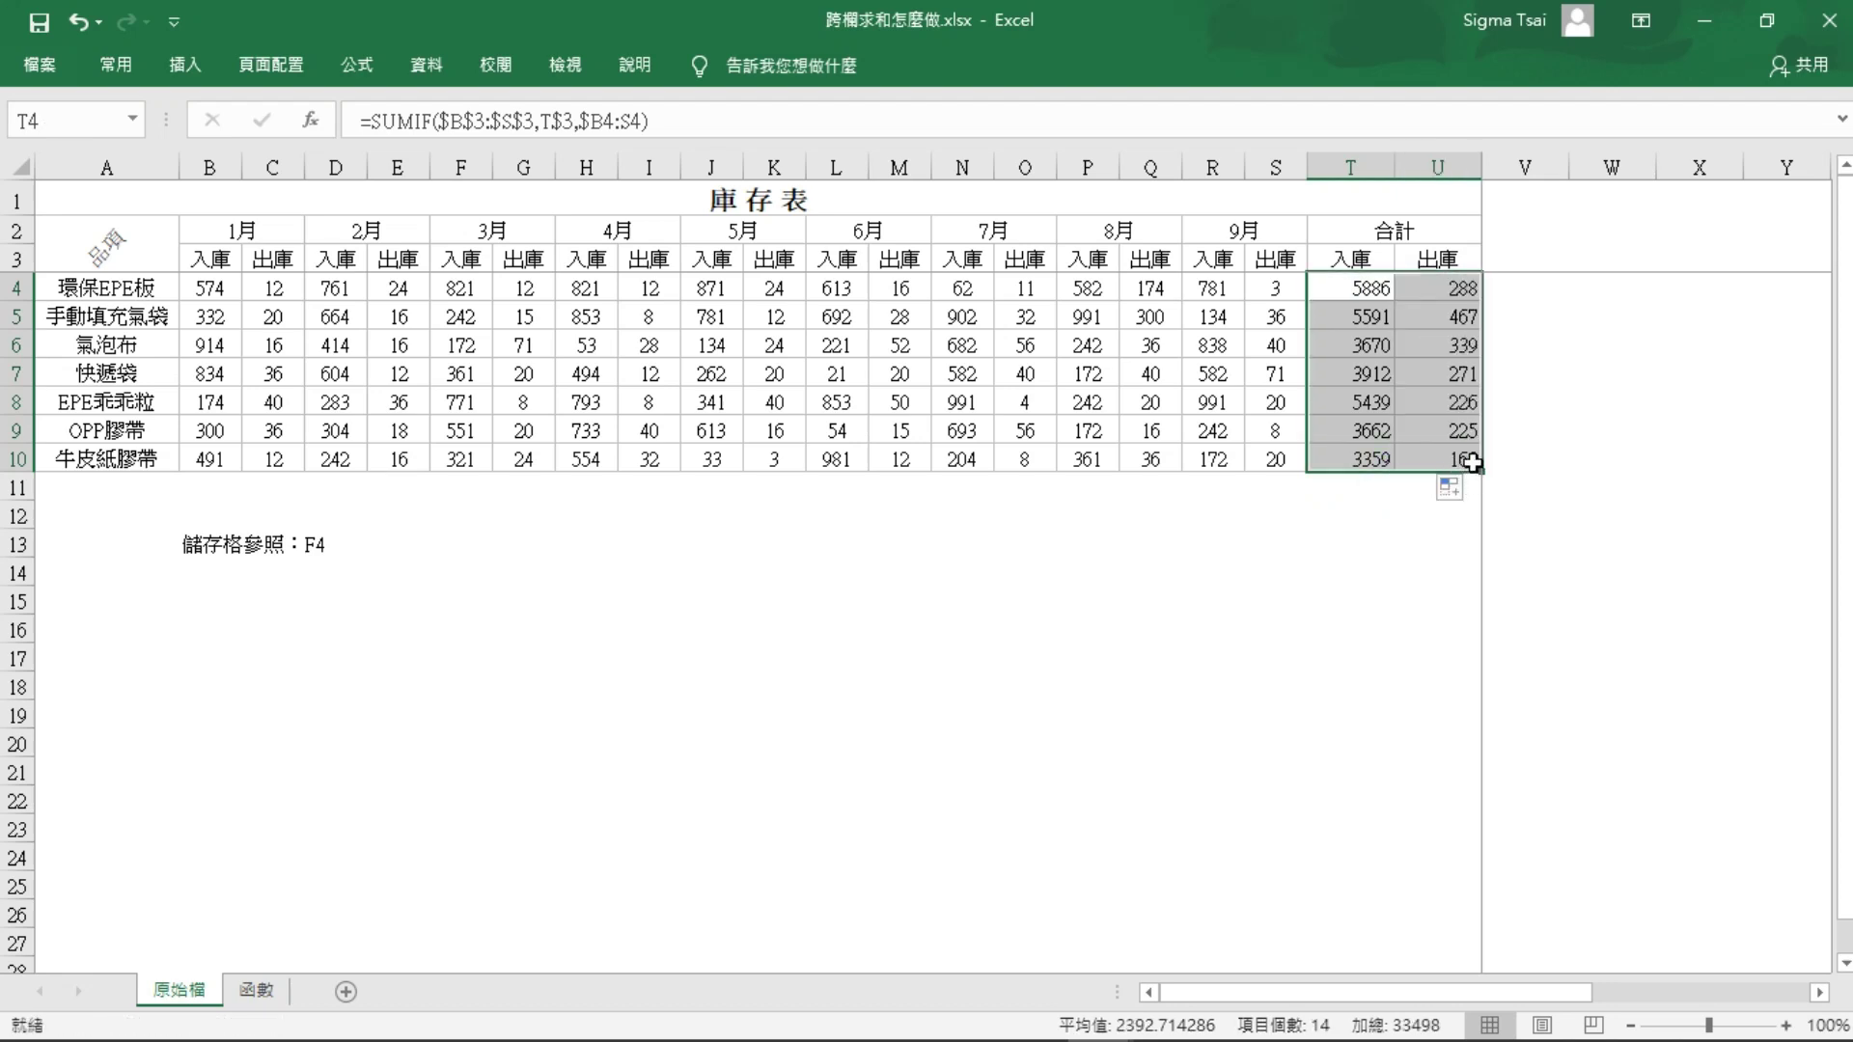
{"action": "left_click", "coordinate": [1471, 461]}
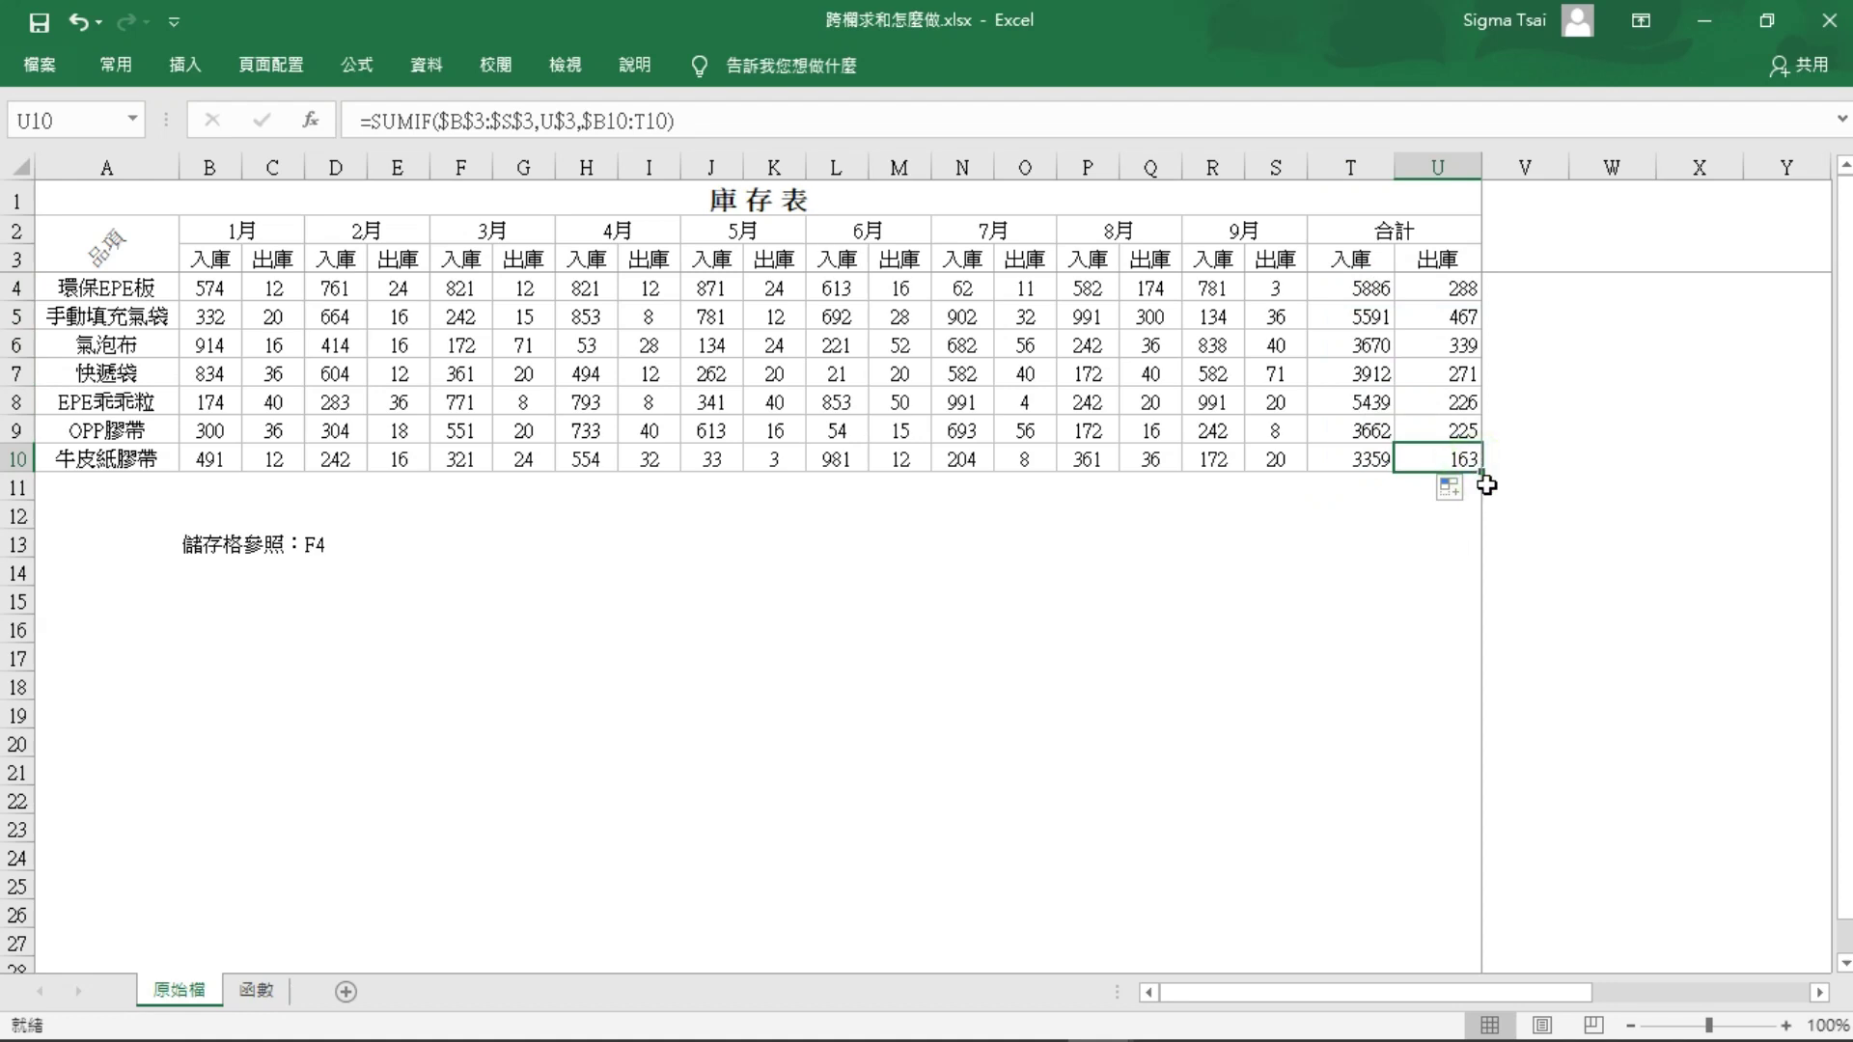